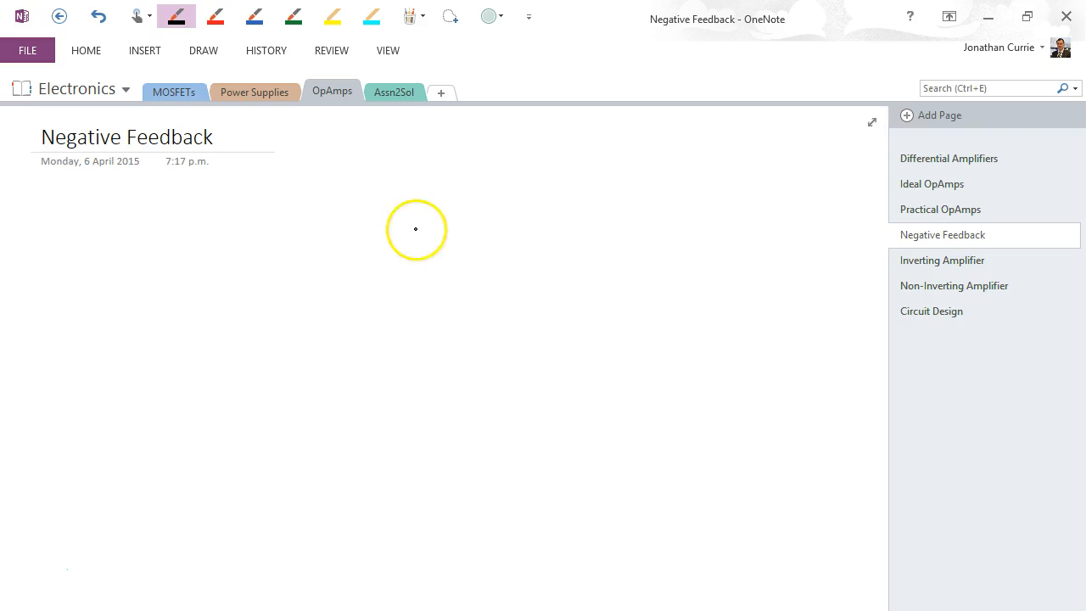
Draw the op-amp triangle in black with input and output lines and arrowheads.
mouse_move(388, 199)
mouse_down()
mouse_move(391, 281)
mouse_move(476, 227)
mouse_move(390, 282)
mouse_up()
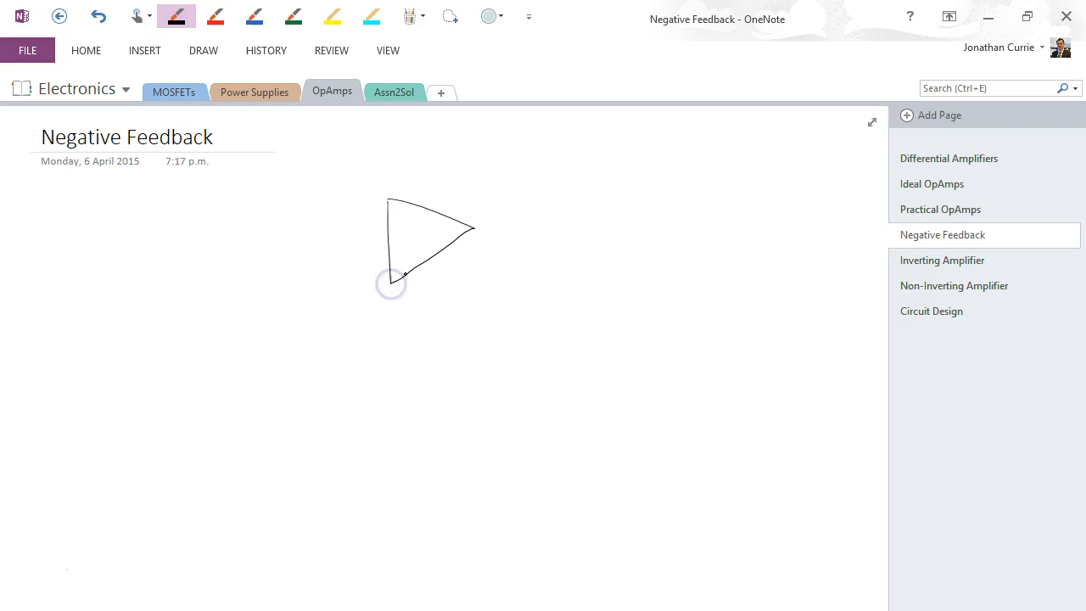
drag(312, 241, 389, 234)
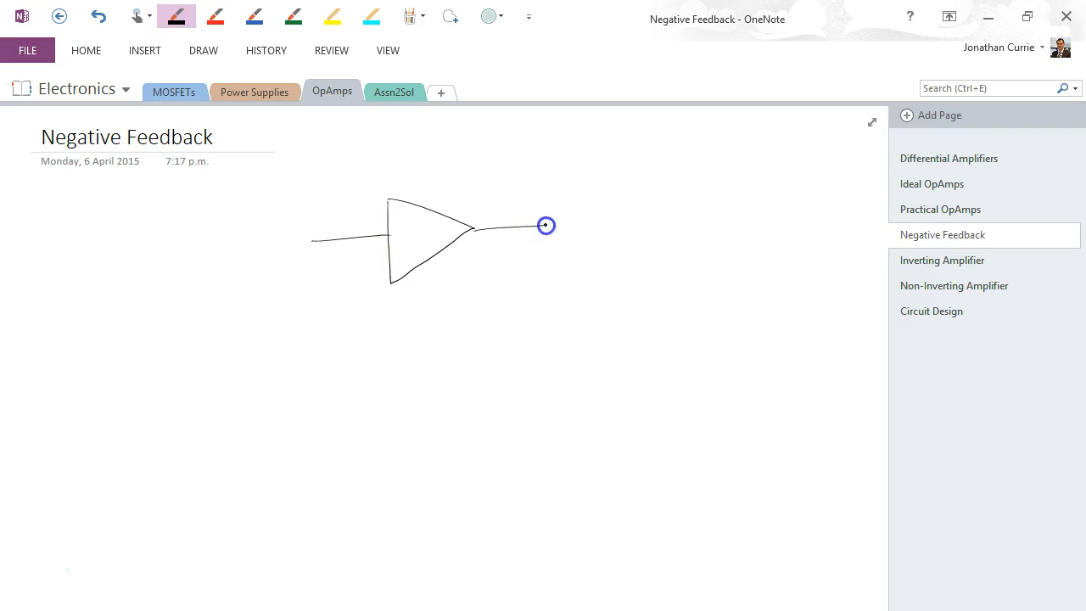
drag(545, 218, 547, 231)
drag(302, 233, 304, 246)
click(294, 246)
In red, label the lines Input and Output and write AOL inside the triangle.
click(216, 16)
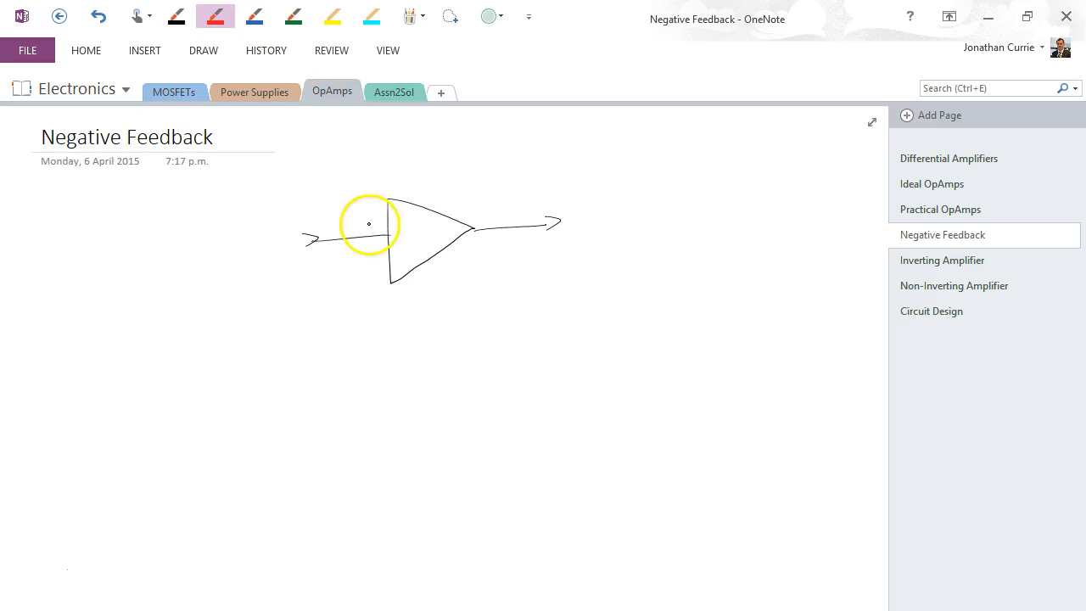
mouse_move(297, 210)
mouse_down()
mouse_move(327, 223)
mouse_move(356, 210)
mouse_up()
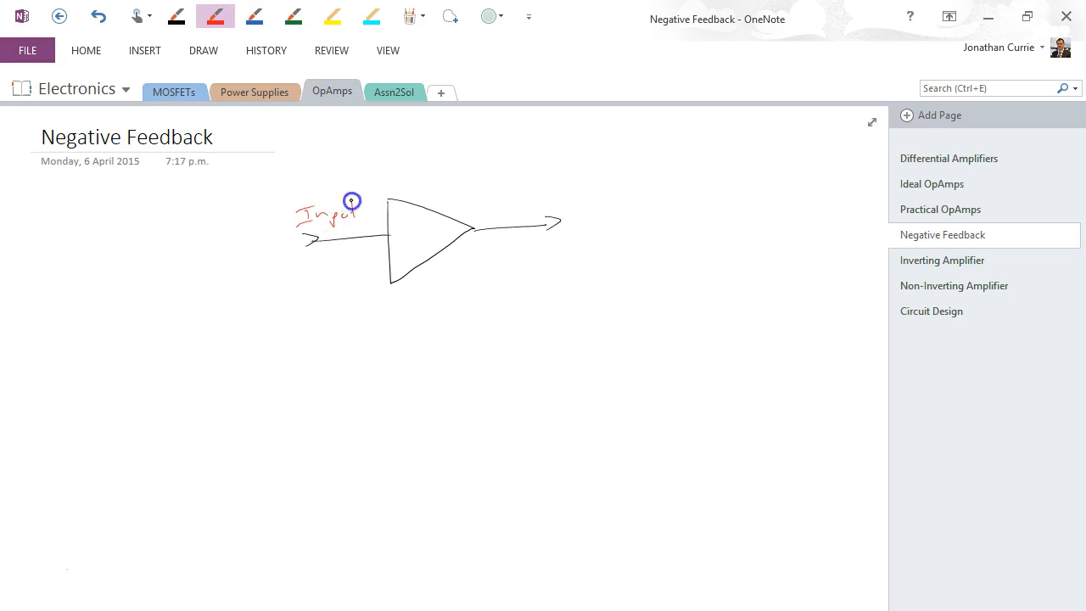
mouse_move(524, 197)
mouse_down()
mouse_move(535, 208)
mouse_move(595, 206)
mouse_up()
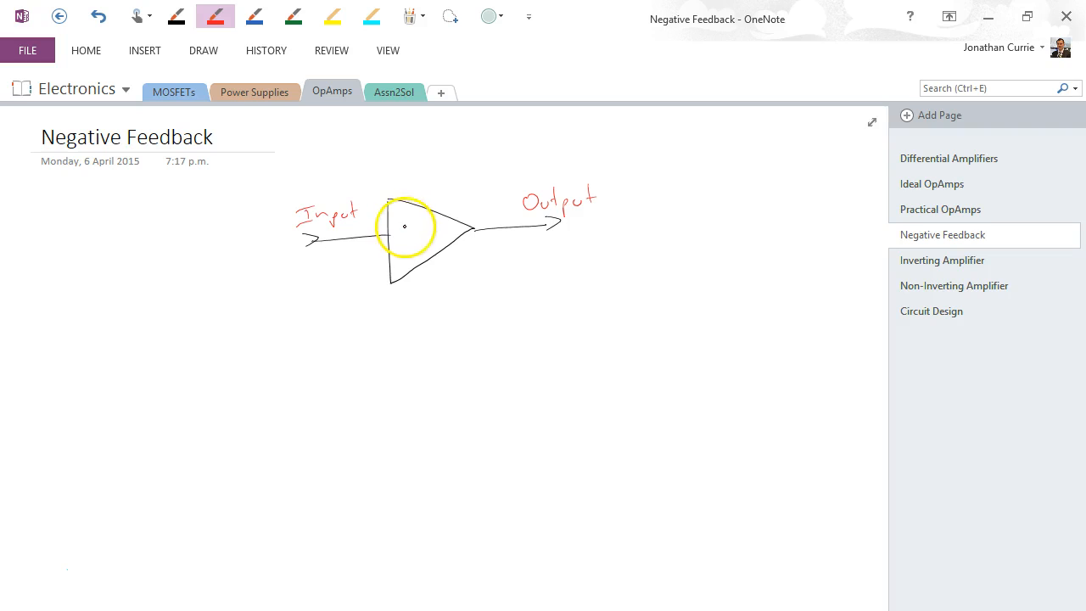
mouse_move(399, 241)
mouse_down()
mouse_move(412, 225)
mouse_move(436, 240)
mouse_up()
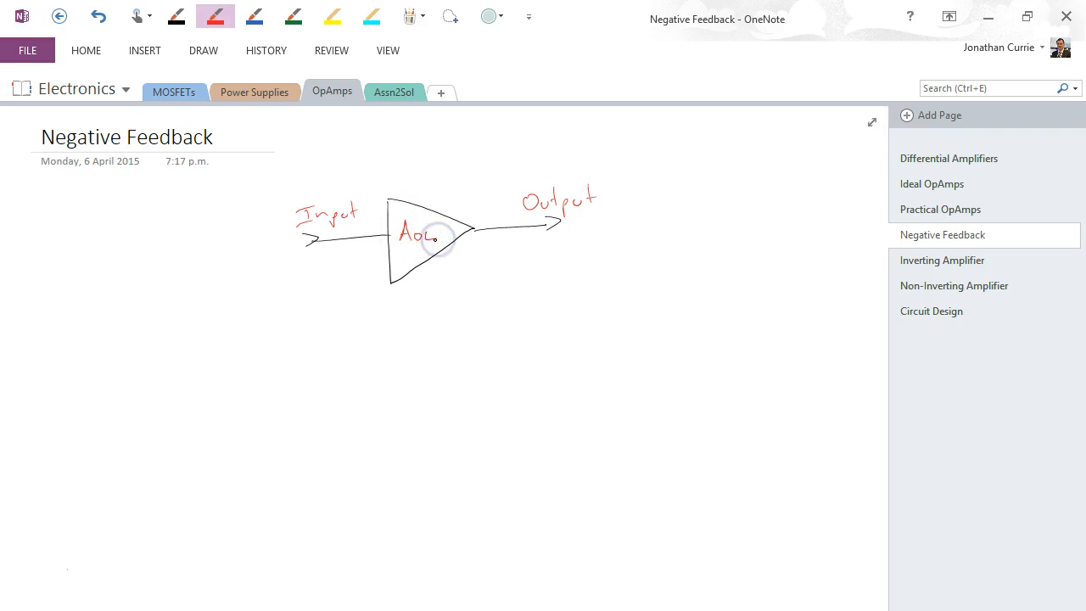
Add a curved arrow from AOL annotated 'Gain (A) Open-Loop (OL)'.
mouse_move(454, 276)
mouse_down()
mouse_move(418, 254)
mouse_move(488, 295)
mouse_up()
drag(492, 287, 553, 292)
mouse_move(557, 254)
mouse_down()
mouse_move(560, 293)
mouse_move(671, 293)
mouse_up()
drag(672, 284, 696, 299)
mouse_move(721, 259)
mouse_down()
mouse_move(714, 293)
mouse_move(733, 286)
mouse_up()
drag(748, 268, 763, 293)
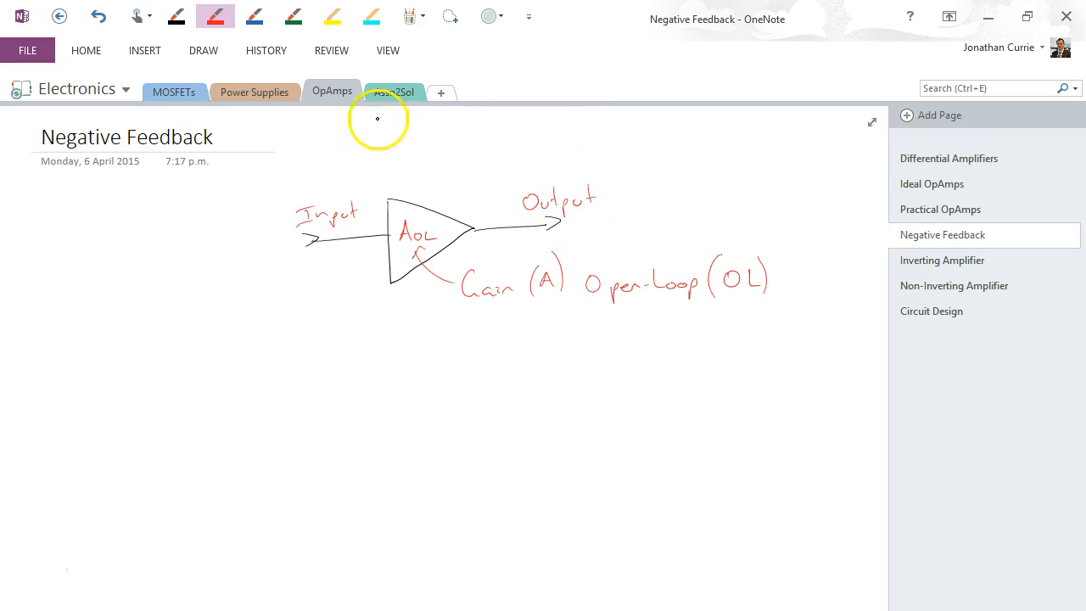
Draw a small upward arrow under the triangle and write 'gain' beneath it.
mouse_move(327, 217)
mouse_down()
mouse_move(333, 226)
mouse_move(305, 216)
mouse_up()
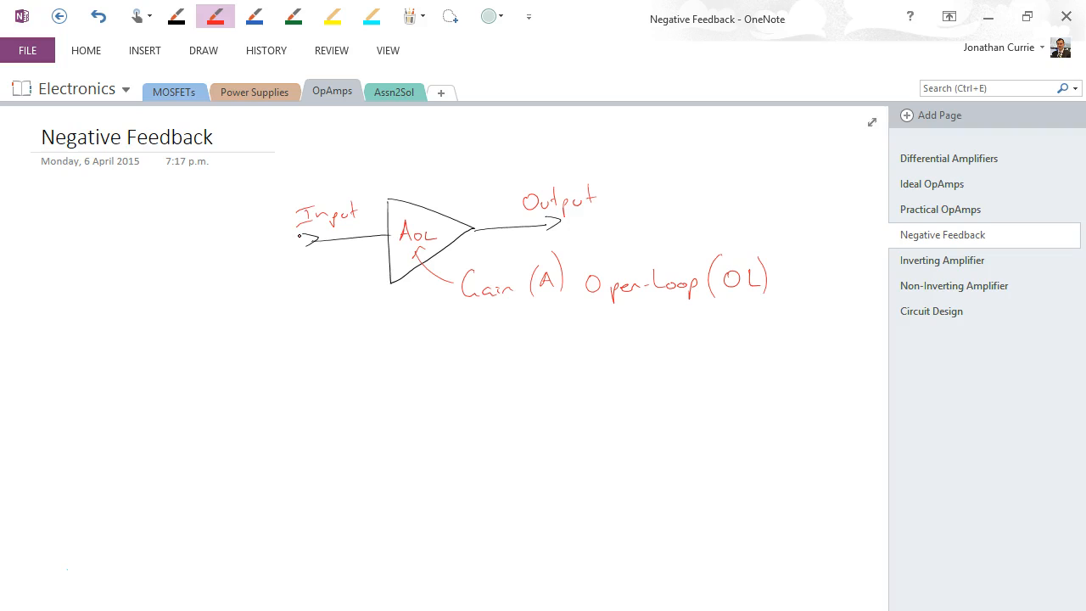
drag(398, 302, 399, 287)
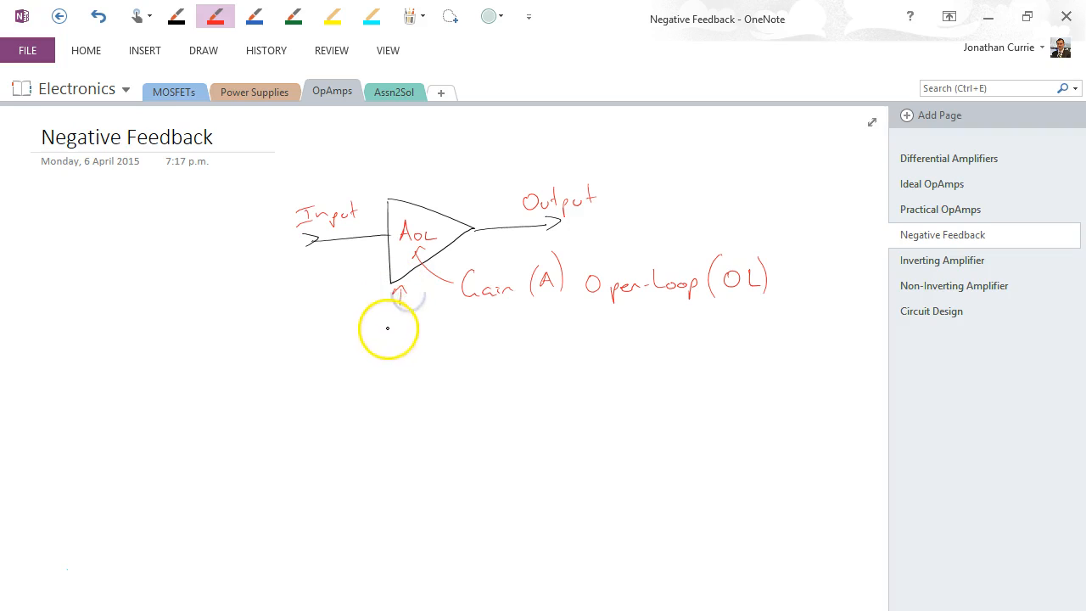
mouse_move(384, 324)
mouse_down()
mouse_move(389, 344)
mouse_move(409, 335)
mouse_up()
drag(414, 327, 416, 331)
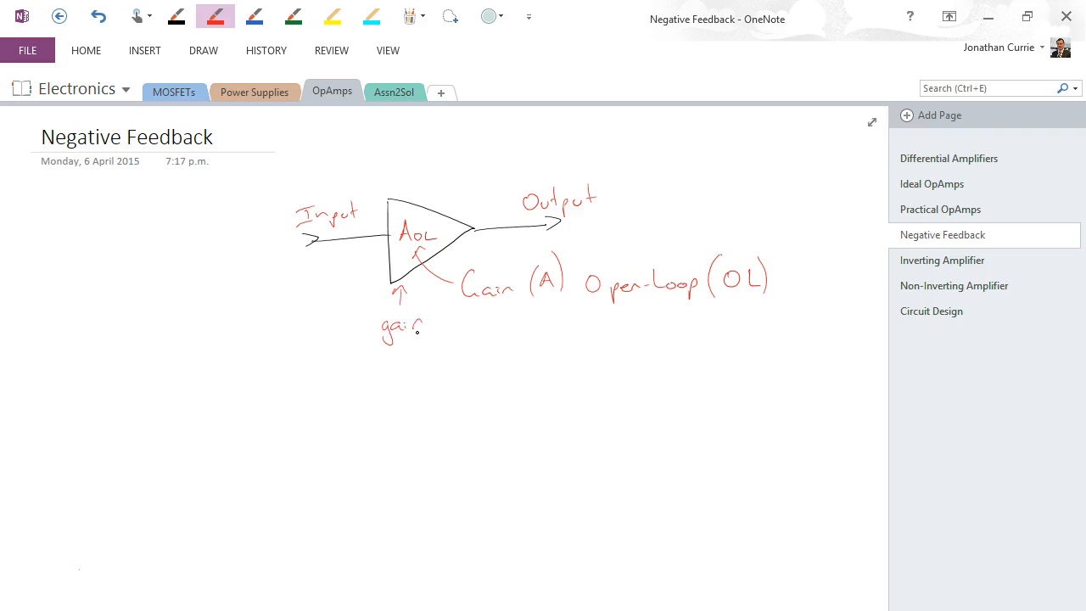
In blue, write AOL below the diagram with an Ideal heading and the value ∞.
click(254, 16)
mouse_move(474, 357)
mouse_down()
mouse_move(465, 375)
mouse_move(482, 378)
mouse_up()
drag(467, 369, 492, 378)
drag(503, 363, 513, 377)
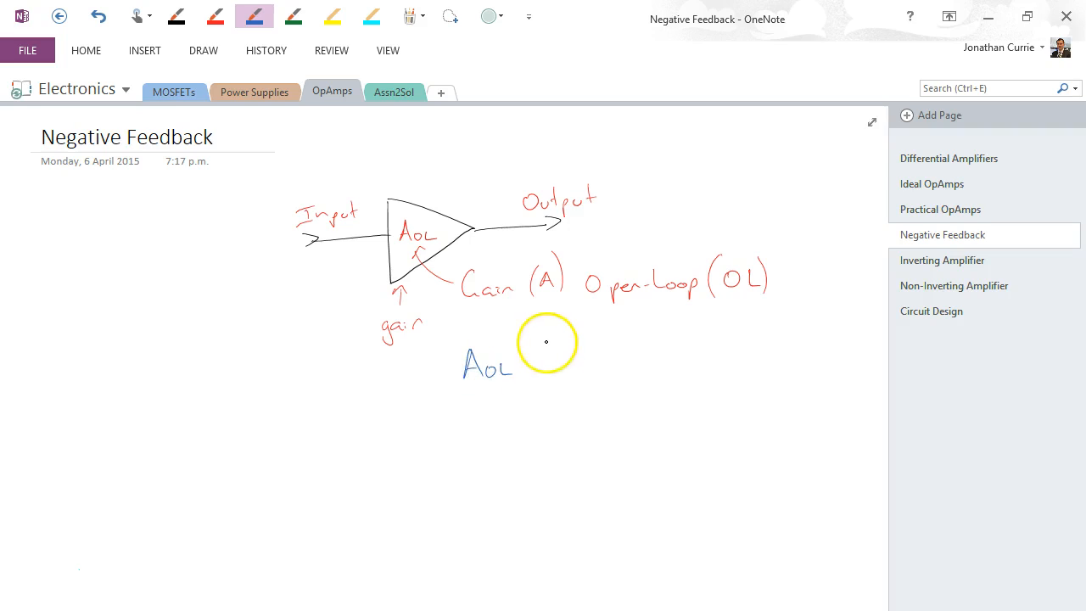
mouse_move(538, 335)
mouse_down()
mouse_move(548, 335)
mouse_move(543, 346)
mouse_up()
mouse_move(562, 333)
mouse_down()
mouse_move(565, 346)
mouse_move(602, 342)
mouse_up()
mouse_move(551, 367)
mouse_down()
mouse_move(574, 369)
mouse_move(526, 372)
mouse_up()
click(523, 373)
Add the equals sign and a Practical heading for the 10^5 value.
drag(644, 323, 645, 339)
drag(644, 322, 667, 337)
mouse_move(671, 332)
mouse_down()
mouse_move(720, 338)
mouse_move(663, 370)
mouse_move(689, 358)
mouse_up()
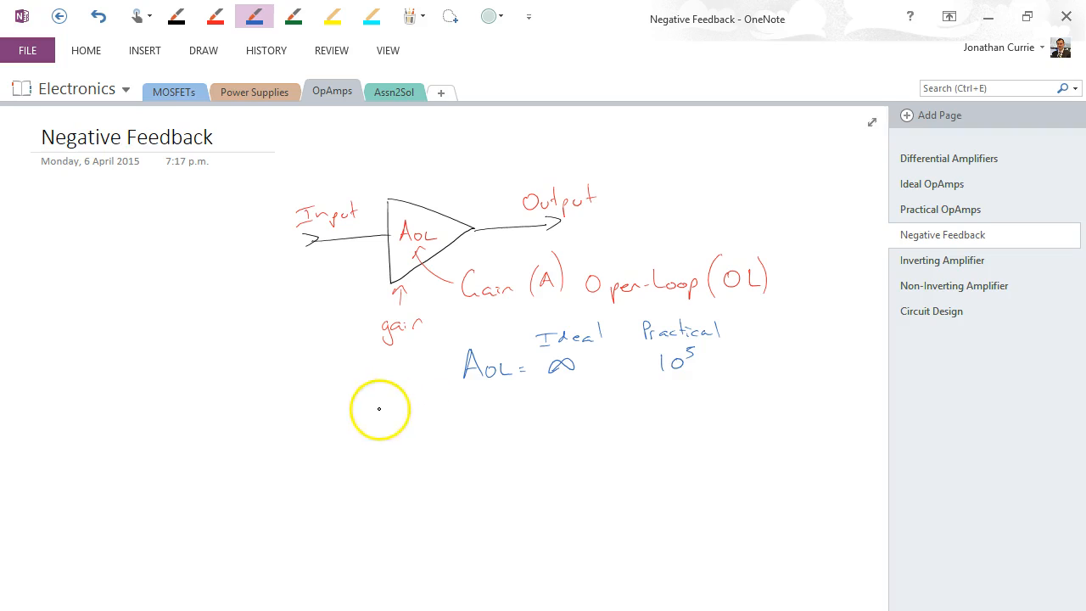
Write the heading 'Problems with OL:' in blue.
mouse_move(361, 408)
mouse_down()
mouse_move(365, 445)
mouse_move(512, 424)
mouse_move(577, 428)
mouse_up()
drag(598, 404, 613, 428)
click(616, 423)
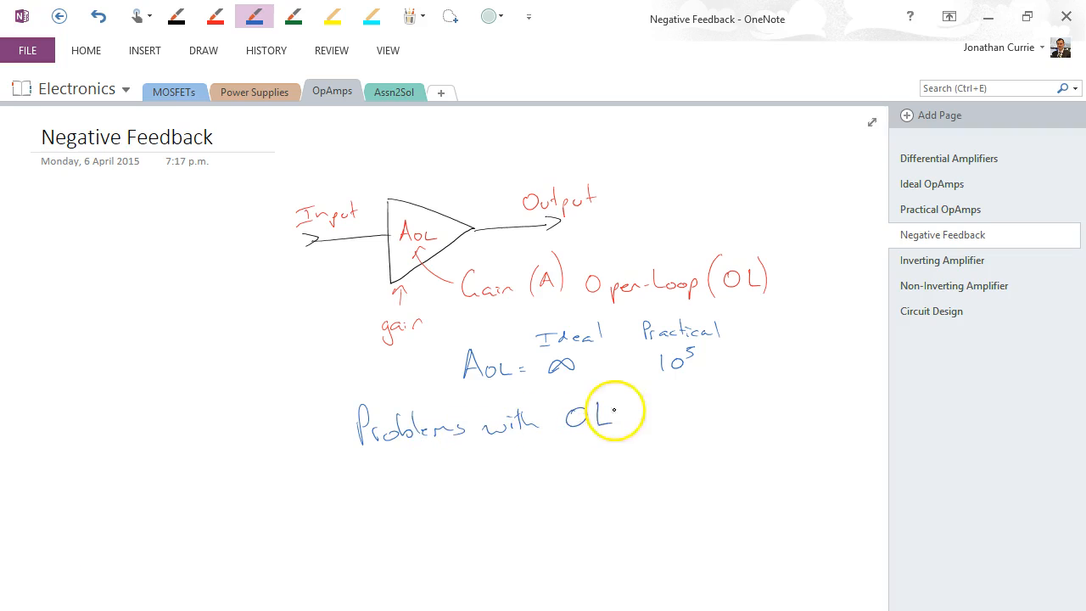
click(632, 411)
click(633, 422)
Write the first problem '1) Gain is huge!'.
drag(365, 469, 376, 488)
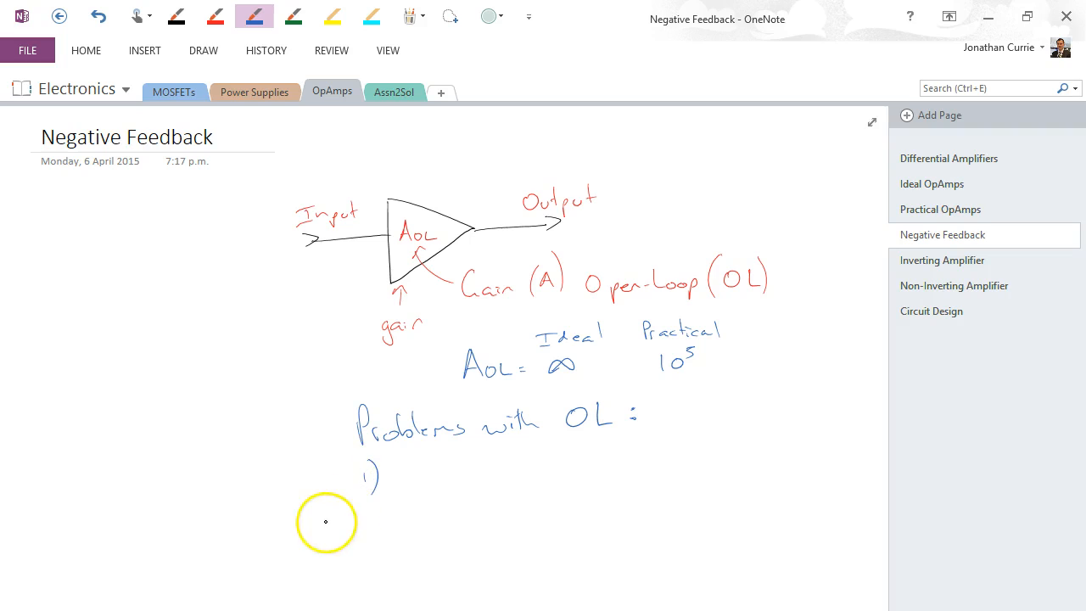
mouse_move(424, 458)
mouse_down()
mouse_move(428, 483)
mouse_move(570, 477)
mouse_up()
drag(570, 467, 606, 488)
drag(613, 462, 626, 473)
click(634, 467)
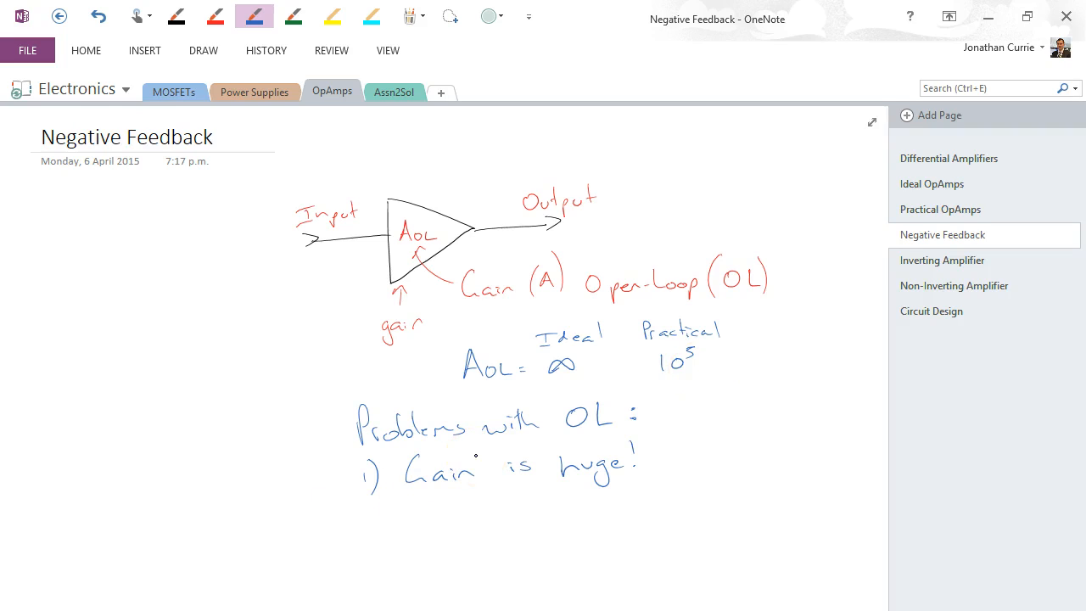
Write the second problem '2) Gain is not constant' with 'not' double-underlined.
mouse_move(367, 509)
mouse_down()
mouse_move(389, 536)
mouse_move(500, 519)
mouse_up()
mouse_move(509, 507)
mouse_down()
mouse_move(522, 521)
mouse_move(590, 521)
mouse_up()
drag(550, 529, 695, 512)
drag(700, 497, 717, 514)
drag(725, 471, 723, 509)
drag(714, 492, 734, 488)
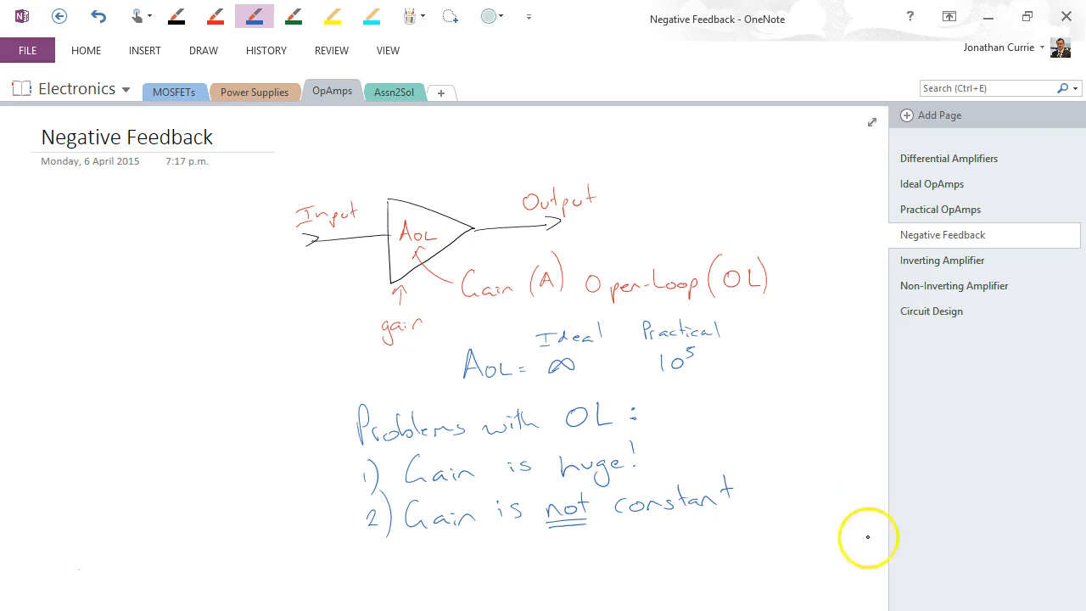
mouse_move(848, 577)
mouse_down()
mouse_move(853, 594)
mouse_move(876, 595)
mouse_up()
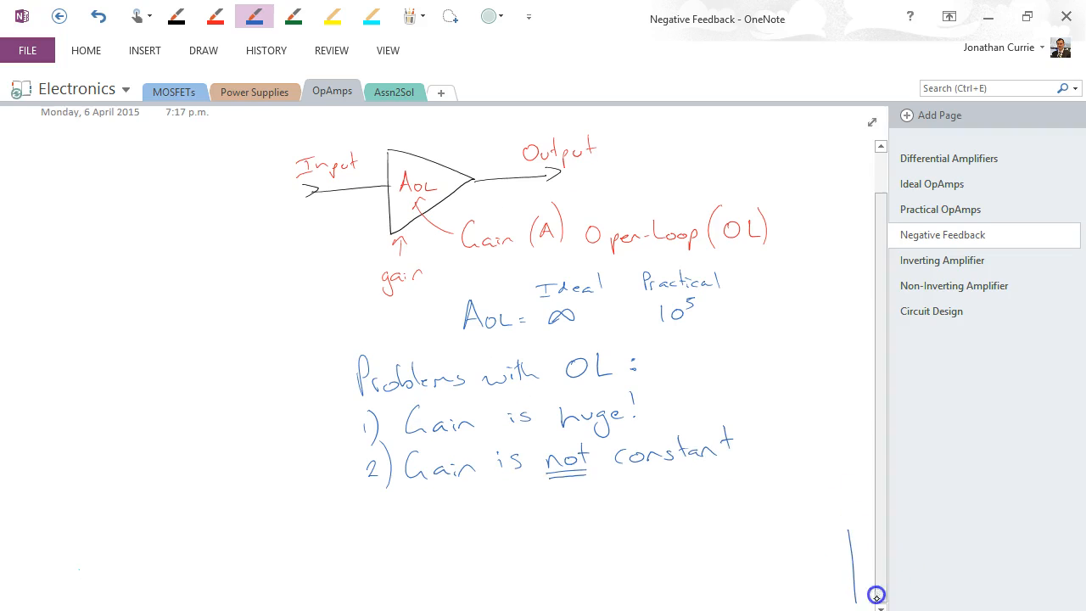
Undo the stray stroke and add dash bullets 'change temp' and 'change Vin' under item 2.
key(ctrl+z)
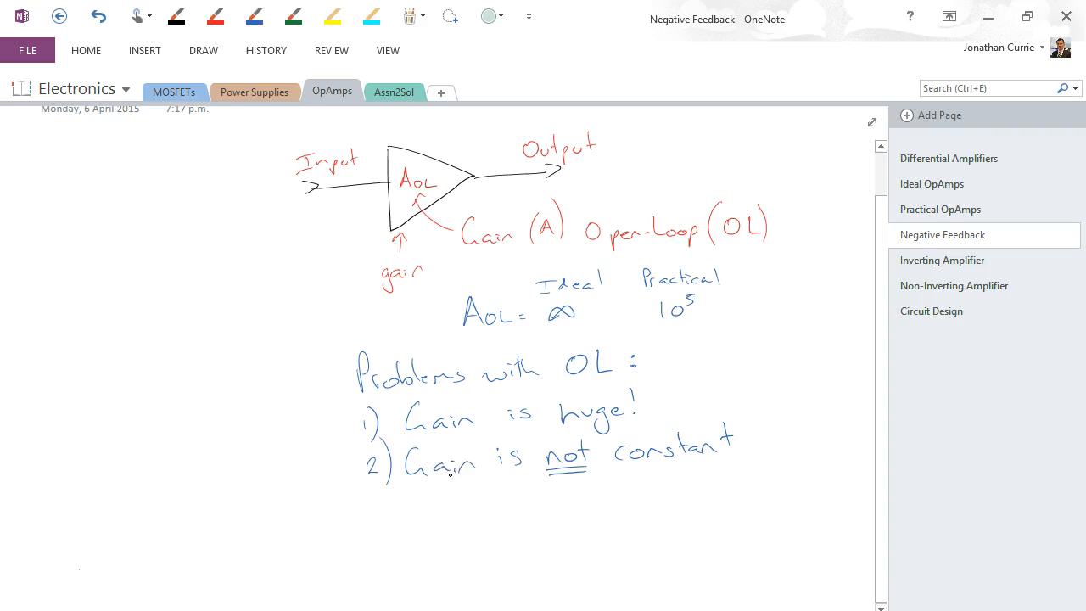
drag(439, 502, 475, 512)
mouse_move(483, 490)
mouse_down()
mouse_move(500, 509)
mouse_move(539, 513)
mouse_up()
mouse_move(556, 476)
mouse_down()
mouse_move(577, 505)
mouse_move(594, 509)
mouse_move(606, 496)
mouse_move(611, 510)
mouse_up()
drag(443, 537, 454, 536)
mouse_move(479, 526)
mouse_down()
mouse_move(475, 543)
mouse_move(505, 543)
mouse_up()
mouse_move(509, 533)
mouse_down()
mouse_move(534, 547)
mouse_move(612, 539)
mouse_up()
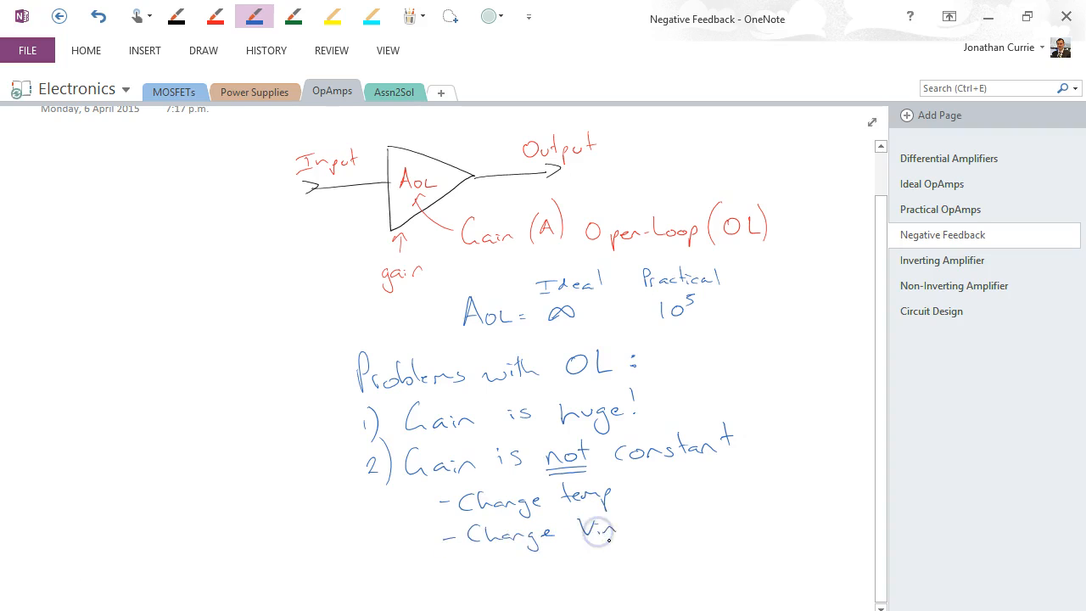
Add small marks beside the op-amp input and write the 'change freq' bullet.
drag(378, 161, 383, 161)
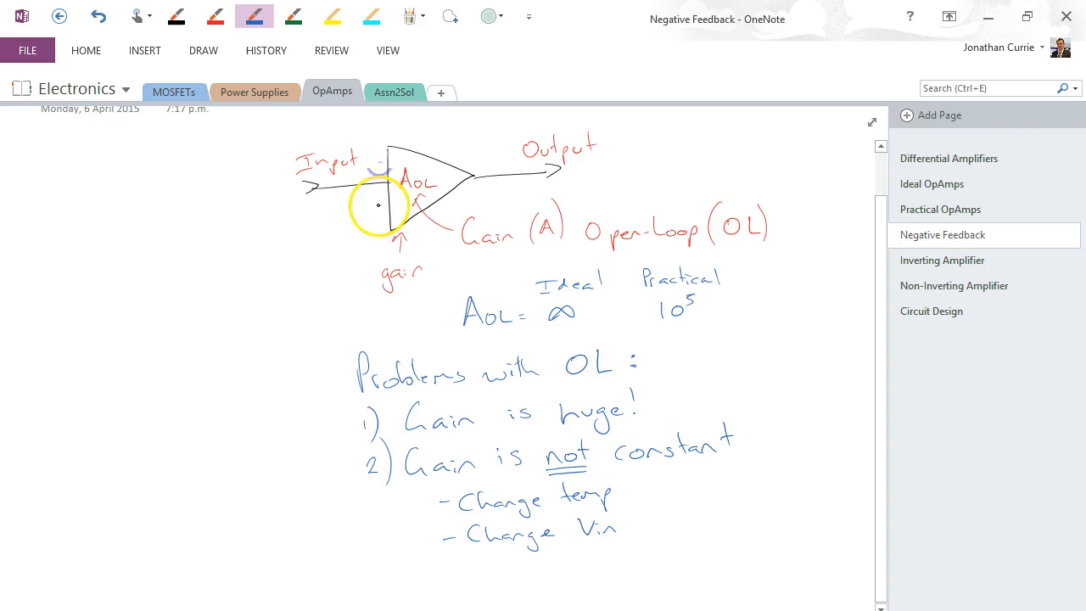
drag(377, 205, 382, 205)
drag(448, 569, 458, 567)
mouse_move(463, 558)
mouse_down()
mouse_move(465, 579)
mouse_move(607, 571)
mouse_move(632, 585)
mouse_up()
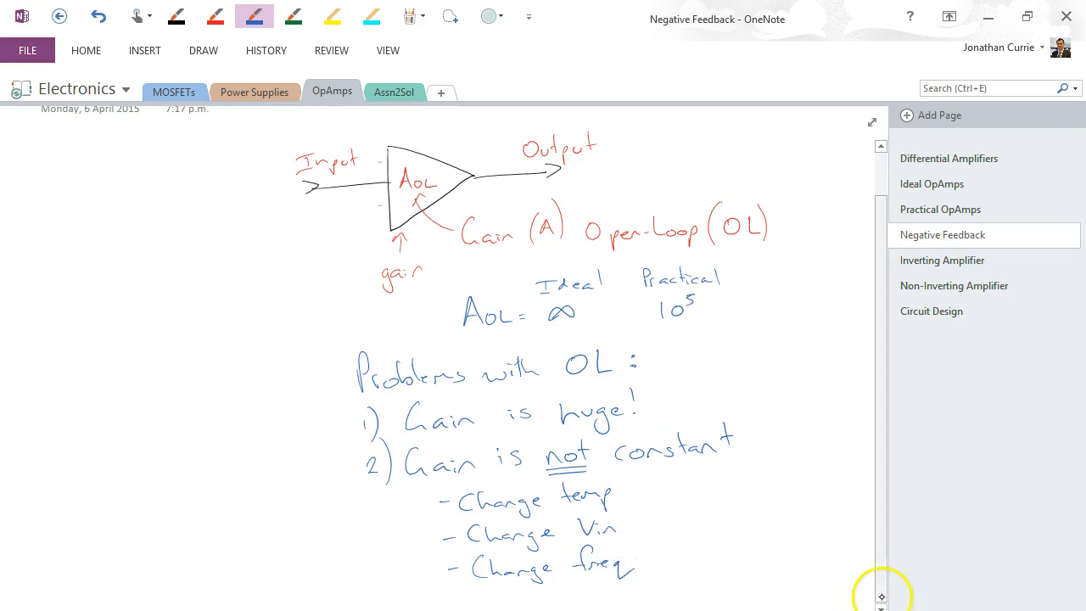
click(881, 606)
Write the fourth bullet 'pick up a different op-amp'.
drag(446, 436, 508, 450)
drag(514, 429, 536, 448)
mouse_move(543, 437)
mouse_down()
mouse_move(544, 456)
mouse_move(675, 435)
mouse_up()
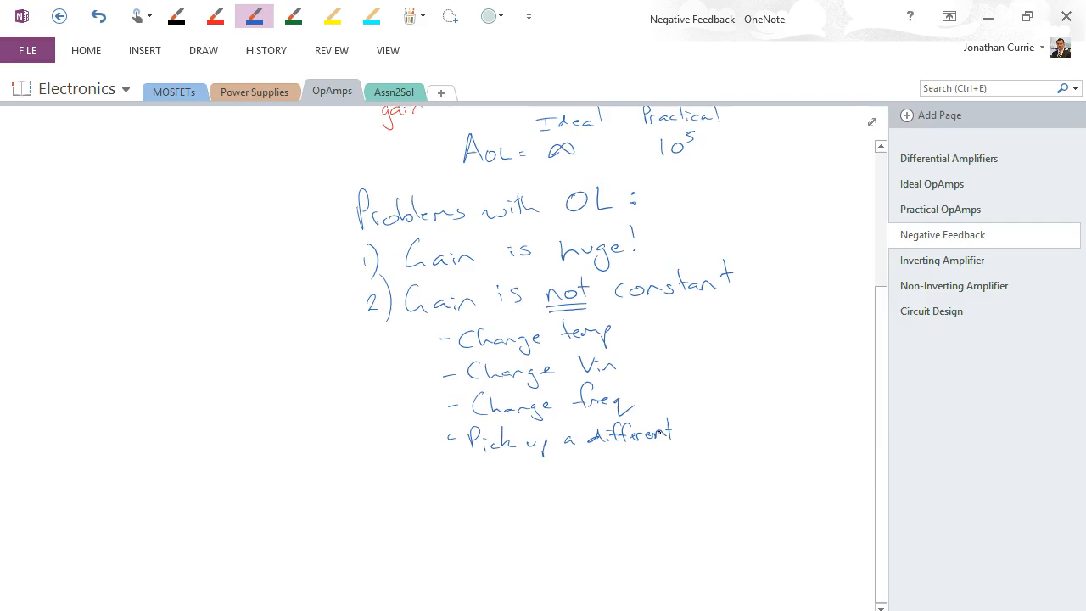
scroll(882, 450, up, 2)
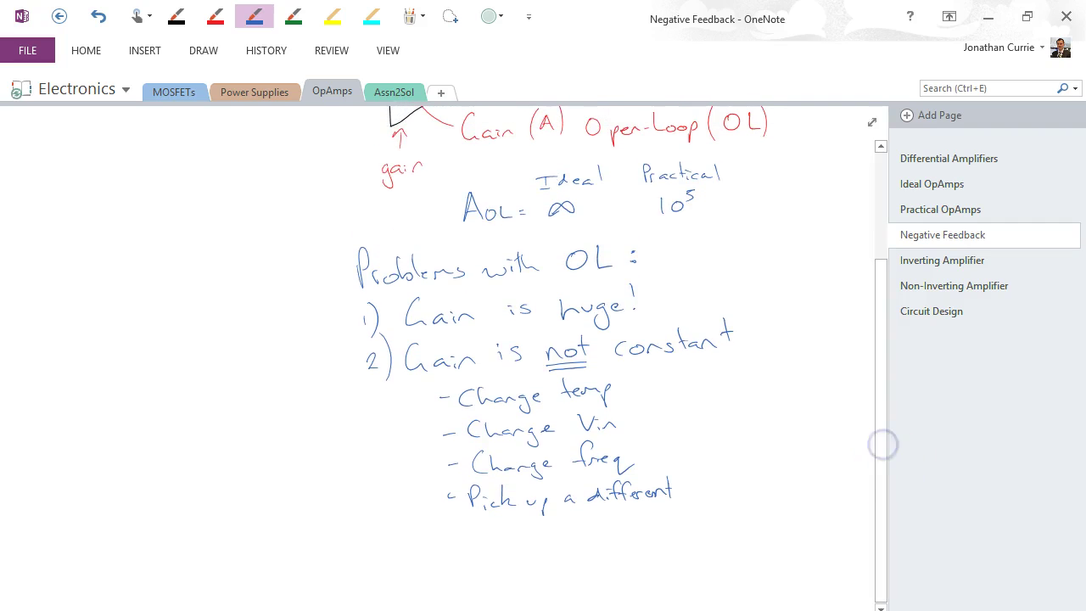
drag(694, 485, 727, 509)
drag(730, 491, 779, 501)
Draw a green bracket beside the four bullets annotated 'result in a different AOL'.
click(294, 16)
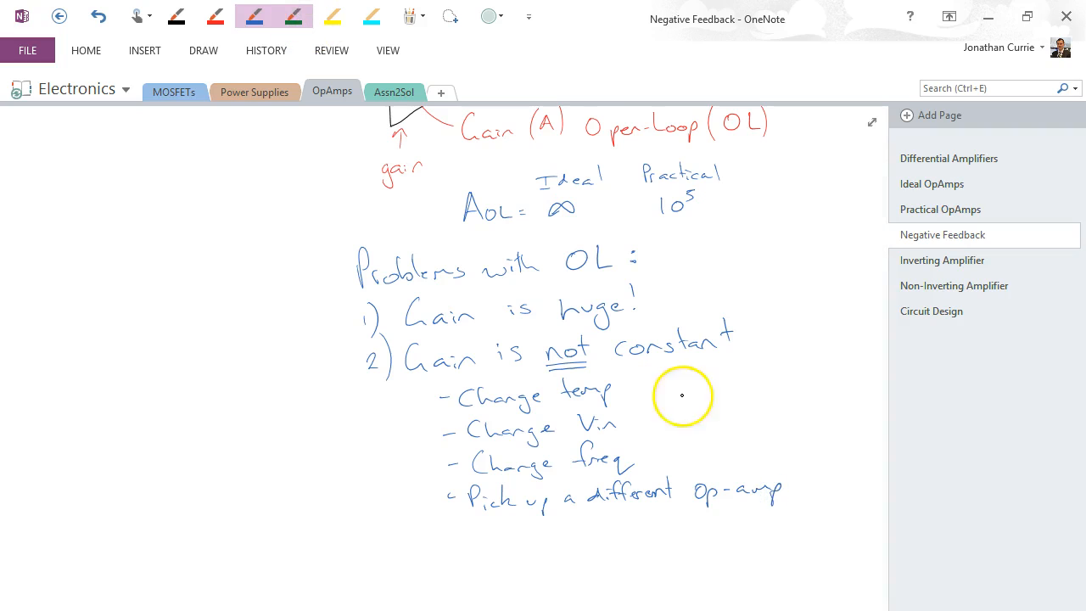
drag(645, 374, 797, 505)
mouse_move(726, 384)
mouse_down()
mouse_move(736, 399)
mouse_move(757, 397)
mouse_up()
mouse_move(761, 382)
mouse_down()
mouse_move(774, 395)
mouse_move(791, 395)
mouse_move(799, 380)
mouse_move(835, 390)
mouse_up()
mouse_move(736, 414)
mouse_down()
mouse_move(750, 424)
mouse_move(863, 423)
mouse_up()
drag(795, 454, 843, 450)
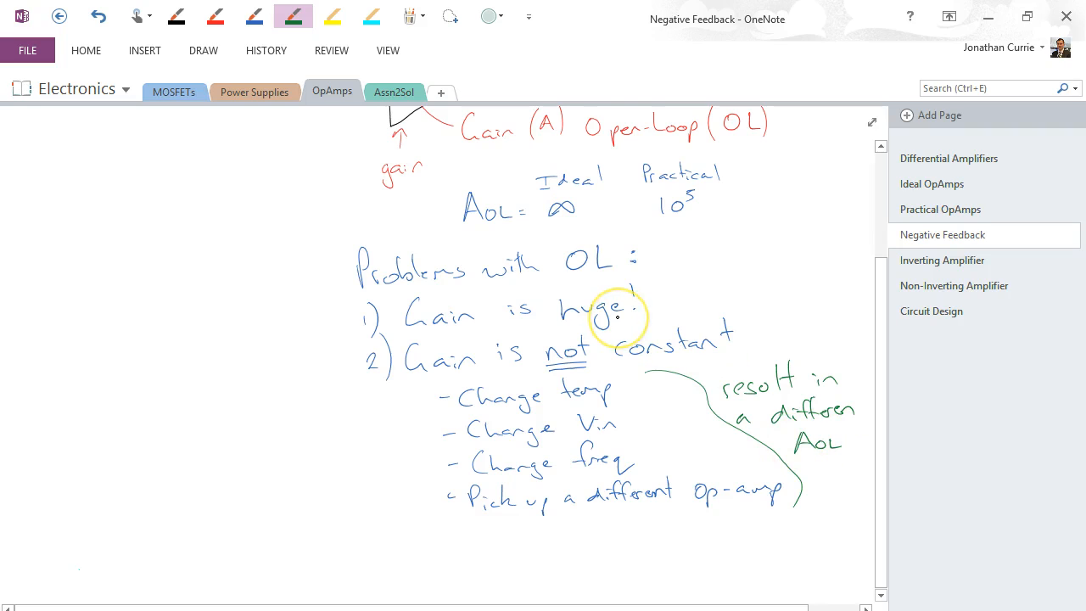
drag(882, 465, 882, 439)
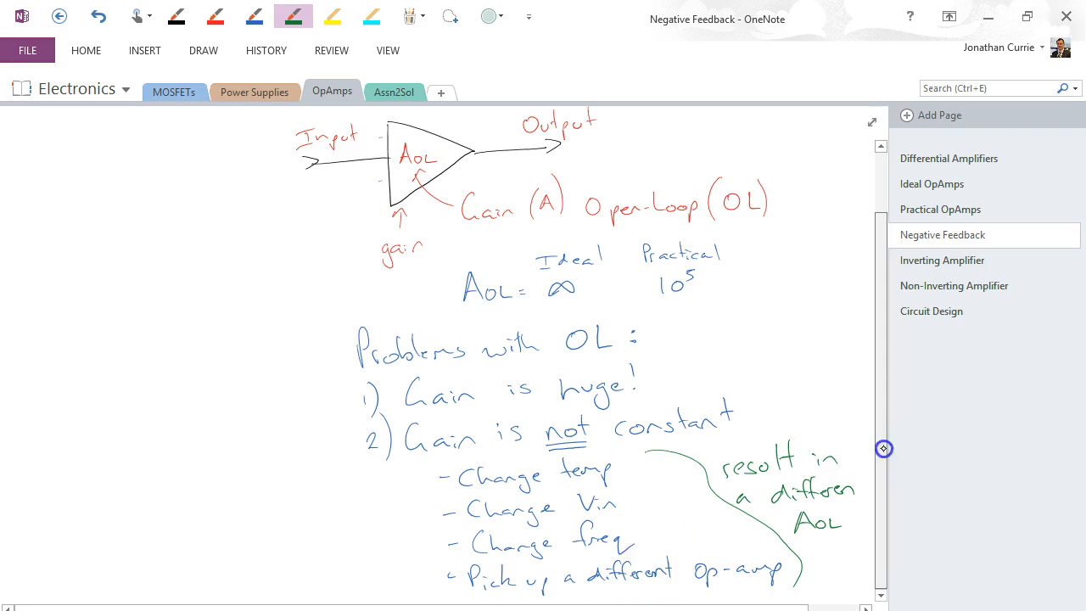
drag(879, 441, 878, 364)
Write the green heading 'Open Loop Op-Amp for Amplification' above the diagram.
drag(348, 146, 356, 161)
mouse_move(372, 148)
mouse_down()
mouse_move(377, 170)
mouse_move(465, 157)
mouse_up()
drag(468, 151, 477, 169)
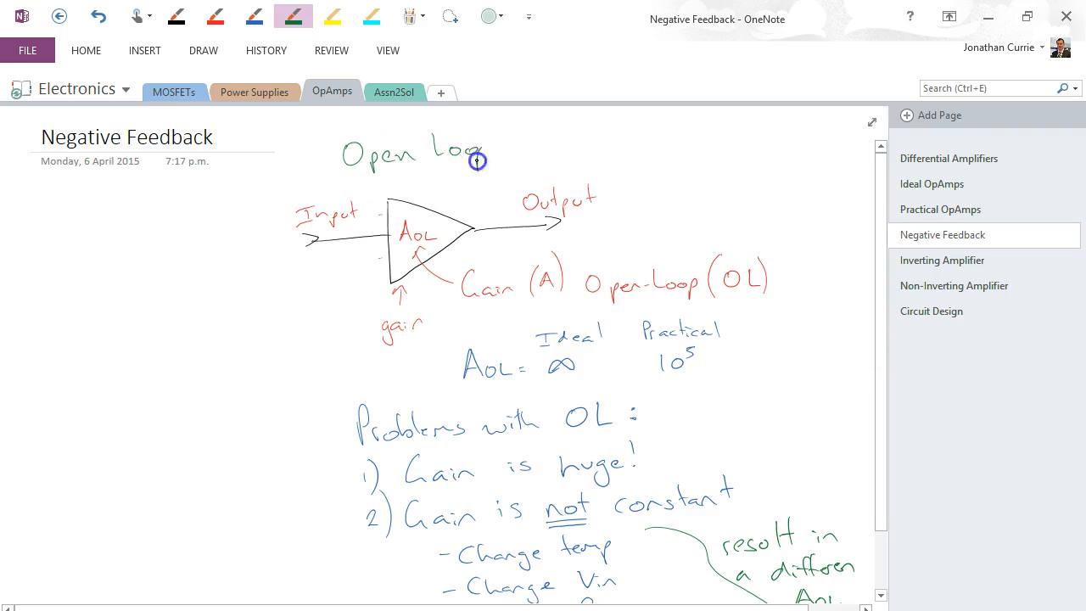
mouse_move(550, 140)
mouse_down()
mouse_move(552, 165)
mouse_move(570, 145)
mouse_up()
drag(576, 156, 627, 161)
mouse_move(666, 119)
mouse_down()
mouse_move(674, 157)
mouse_move(700, 142)
mouse_move(785, 161)
mouse_move(836, 146)
mouse_up()
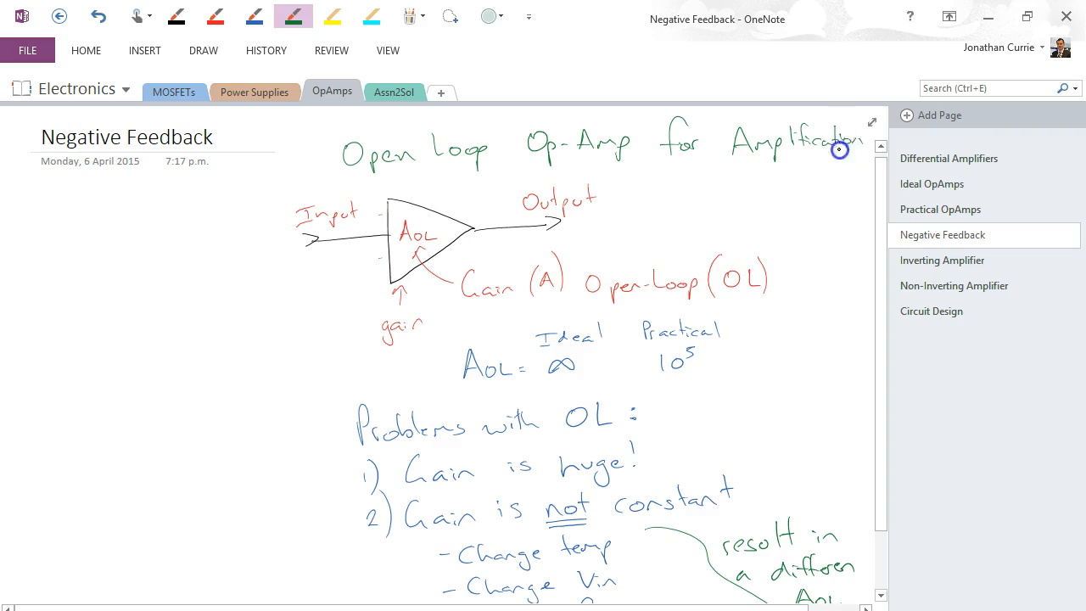
Add '= NOT Useful' after Output with NOT underlined.
drag(618, 191, 633, 190)
drag(617, 196, 679, 180)
mouse_move(683, 186)
mouse_down()
mouse_move(709, 208)
mouse_move(768, 202)
mouse_up()
drag(774, 191, 802, 199)
mouse_move(807, 186)
mouse_down()
mouse_move(814, 200)
mouse_move(821, 190)
mouse_up()
click(822, 197)
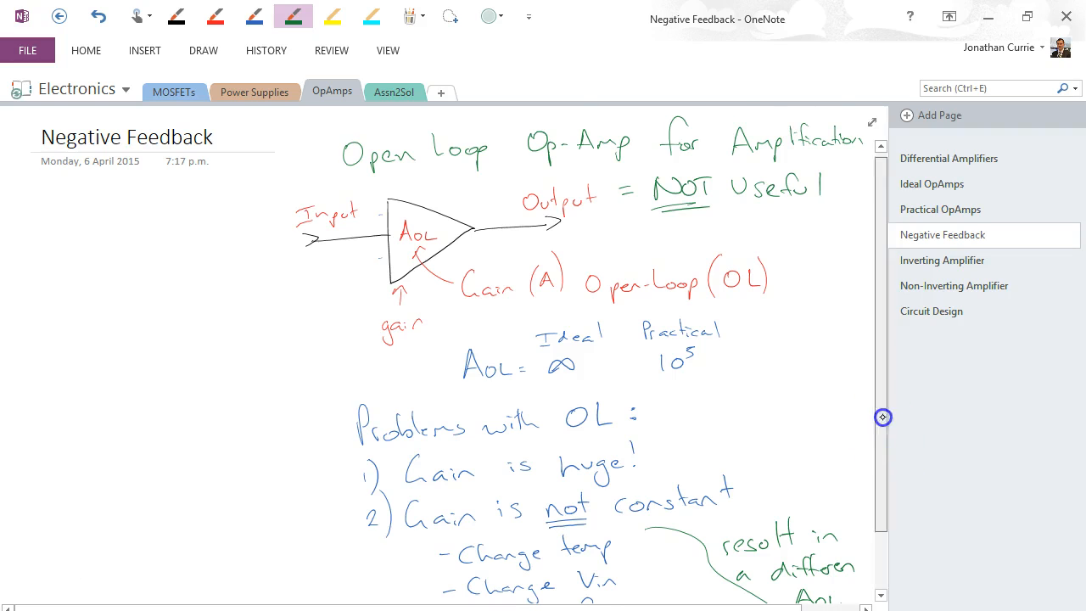
drag(880, 415, 883, 591)
scroll(883, 592, down, 5)
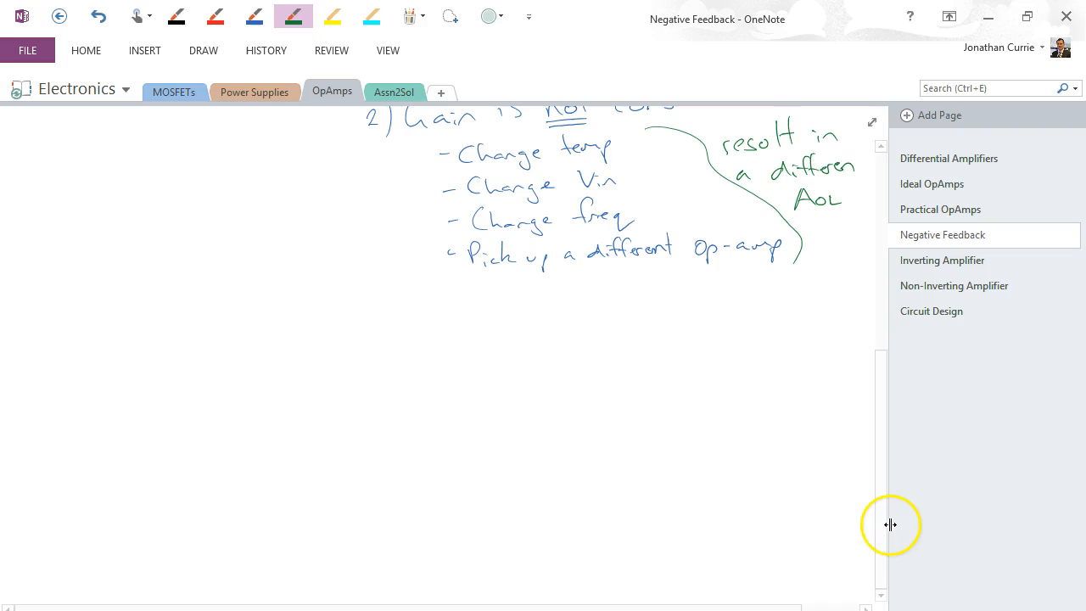
In black, draw a divider line and write the heading 'Introduce Negative Feedback'.
click(175, 17)
drag(58, 308, 828, 285)
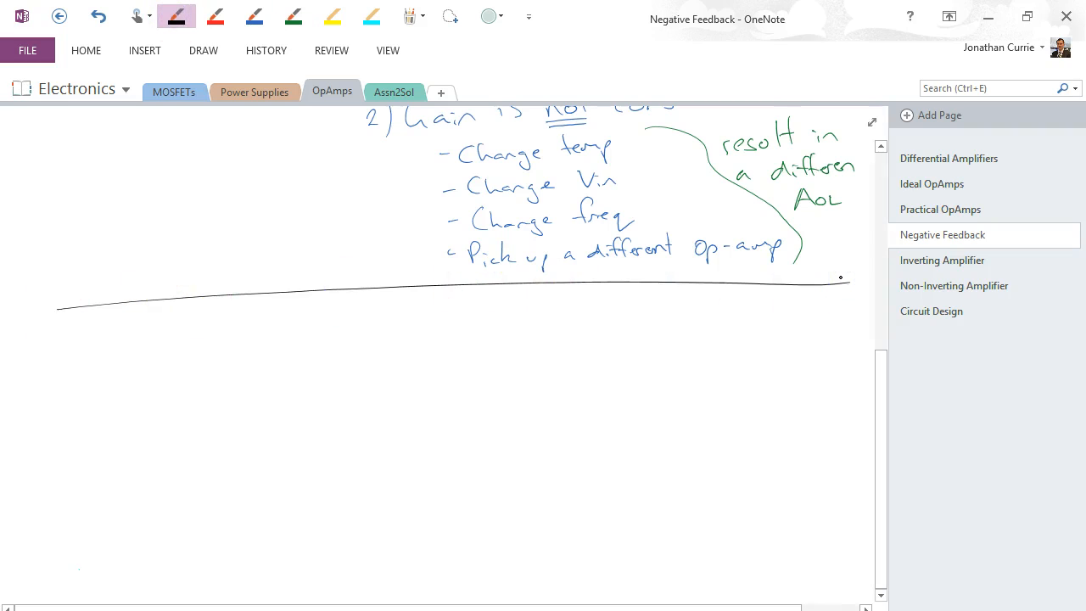
drag(42, 339, 66, 335)
mouse_move(58, 335)
mouse_down()
mouse_move(52, 363)
mouse_move(227, 314)
mouse_move(255, 360)
mouse_move(285, 338)
mouse_move(405, 331)
mouse_up()
mouse_move(411, 326)
mouse_down()
mouse_move(420, 305)
mouse_move(480, 327)
mouse_up()
Draw the amplifier triangle, summing circle, input and output lines and a feedback loop.
drag(402, 409, 406, 465)
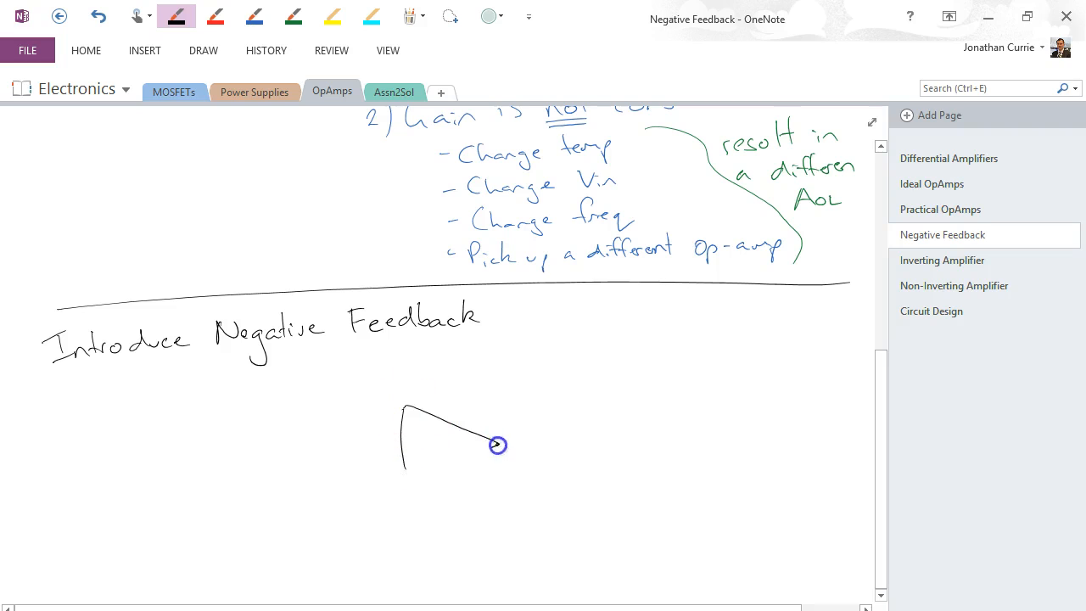
mouse_move(402, 407)
mouse_down()
mouse_move(499, 443)
mouse_move(405, 485)
mouse_up()
mouse_move(315, 428)
mouse_down()
mouse_move(316, 454)
mouse_move(388, 440)
mouse_up()
drag(510, 441, 614, 434)
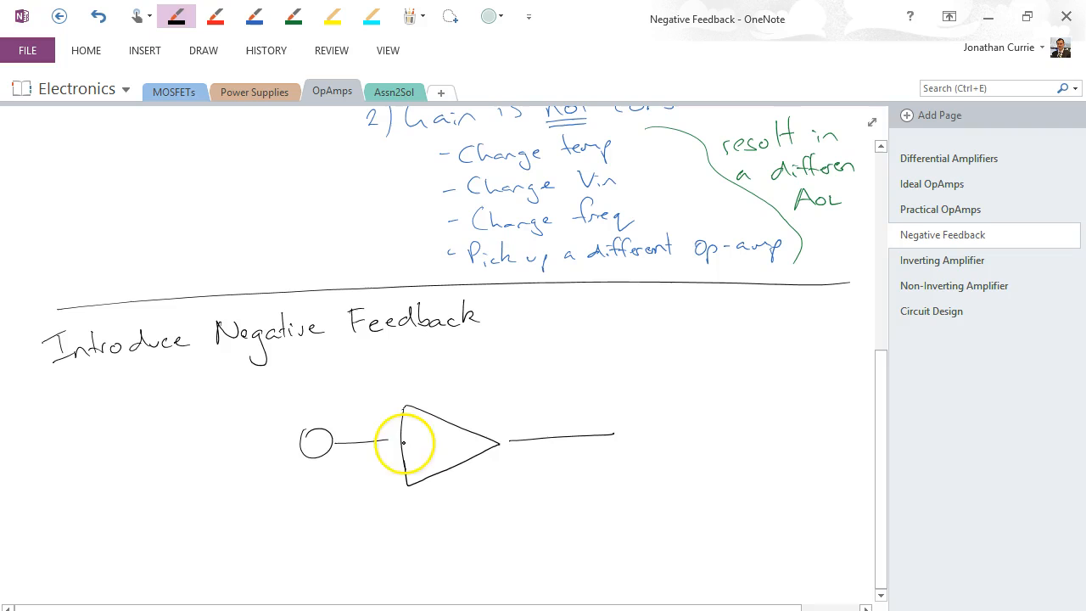
drag(387, 440, 399, 439)
mouse_move(559, 441)
mouse_down()
mouse_move(573, 539)
mouse_move(314, 536)
mouse_move(303, 464)
mouse_up()
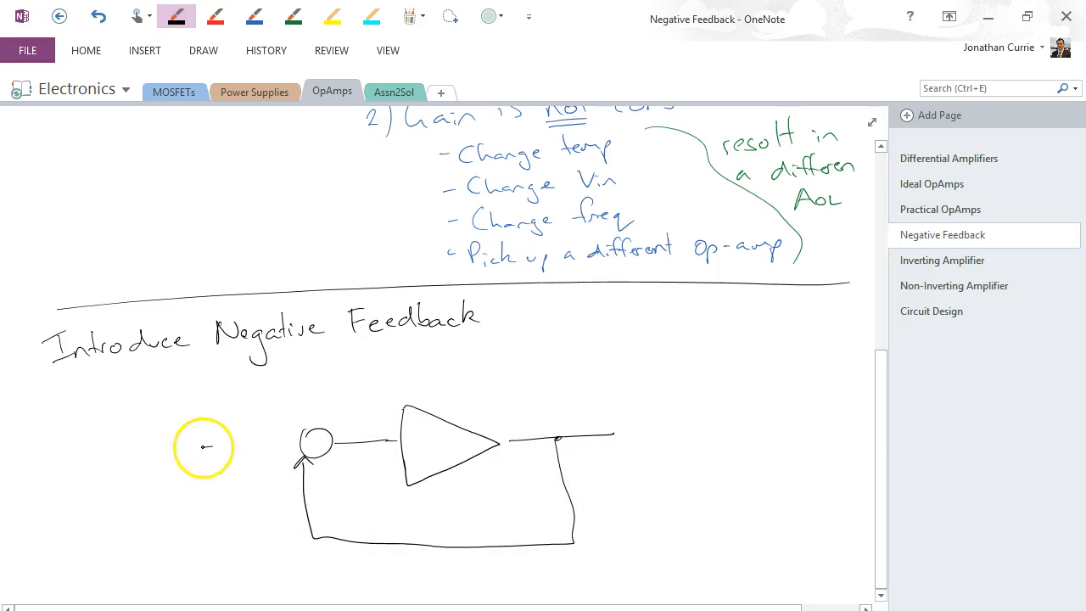
mouse_move(201, 446)
mouse_down()
mouse_move(297, 441)
mouse_move(307, 458)
mouse_up()
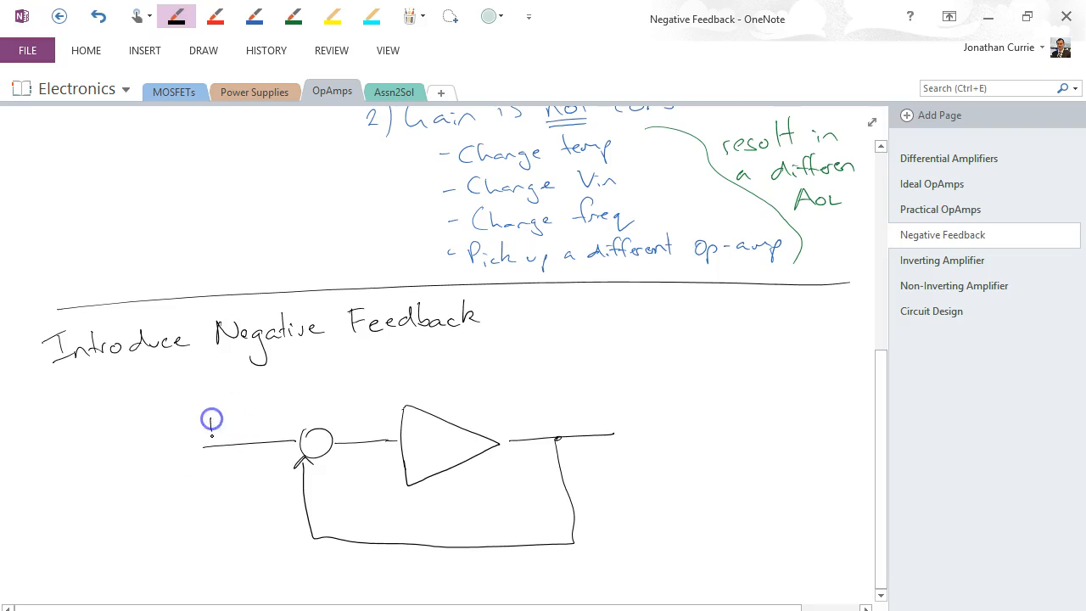
Label the diagram with In, Out and AOL inside the triangle.
mouse_move(202, 414)
mouse_down()
mouse_move(204, 437)
mouse_move(210, 416)
mouse_up()
drag(200, 436, 239, 431)
mouse_move(602, 406)
mouse_down()
mouse_move(604, 424)
mouse_move(636, 424)
mouse_move(639, 412)
mouse_up()
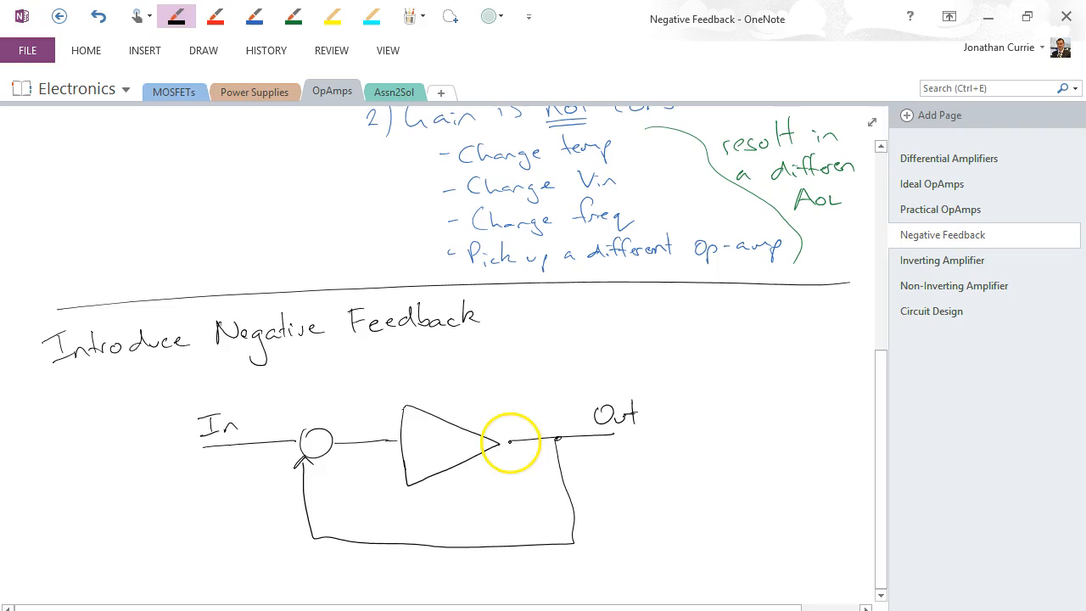
mouse_move(424, 429)
mouse_down()
mouse_move(422, 445)
mouse_move(458, 448)
mouse_up()
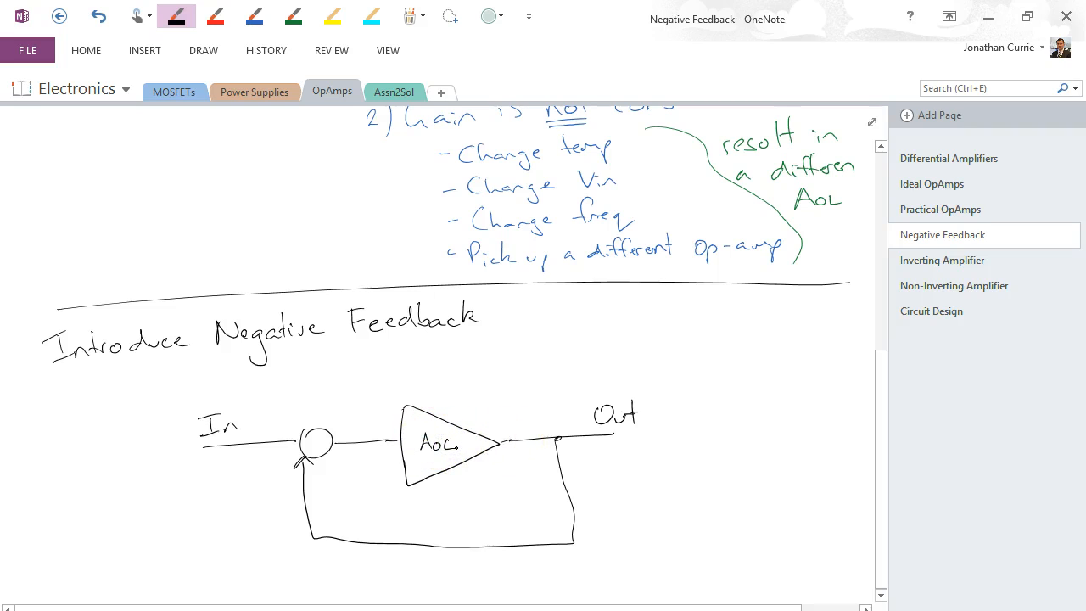
Erase the first feedback loop and redraw it through a box labelled B.
click(255, 17)
mouse_move(452, 560)
mouse_down()
mouse_move(454, 532)
mouse_move(448, 562)
mouse_up()
click(176, 17)
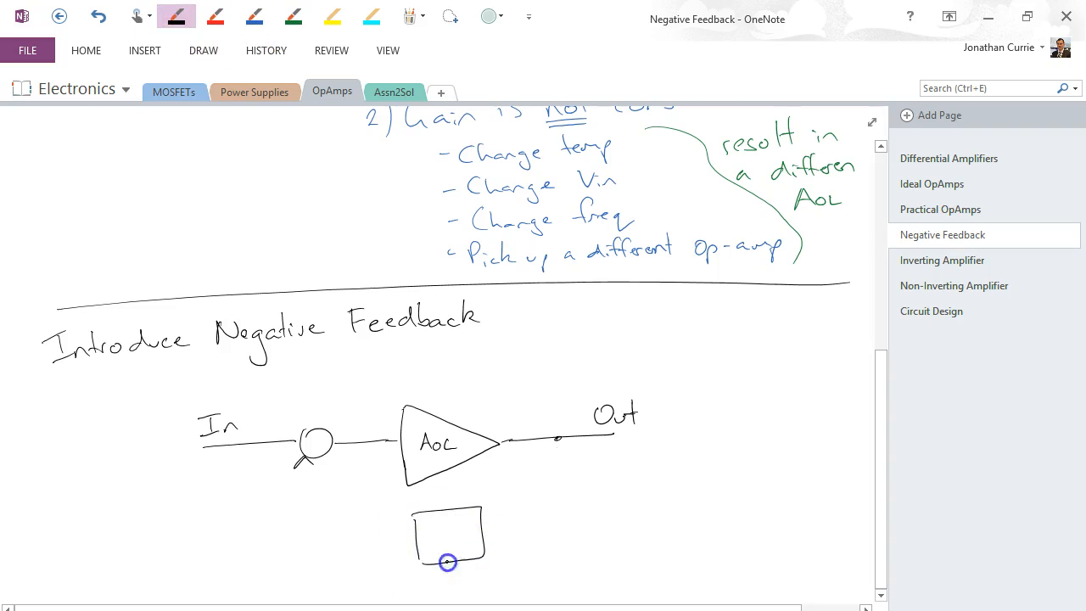
mouse_move(438, 525)
mouse_down()
mouse_move(450, 547)
mouse_move(297, 465)
mouse_up()
drag(484, 520, 560, 443)
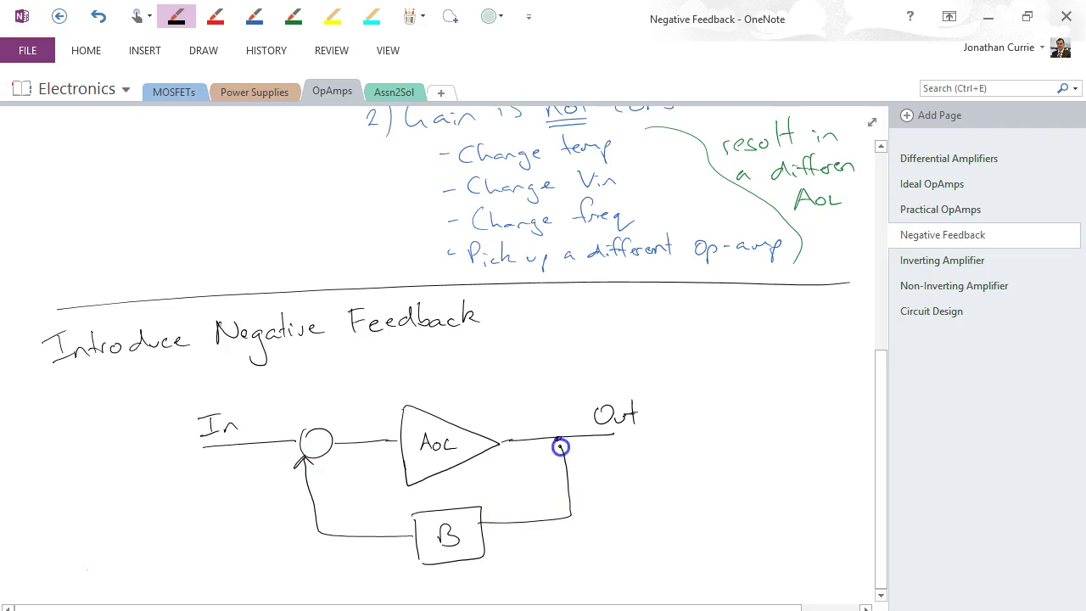
In blue, write 'a fraction of the output' beside the diagram.
click(254, 17)
mouse_move(584, 488)
mouse_down()
mouse_move(604, 501)
mouse_move(619, 492)
mouse_up()
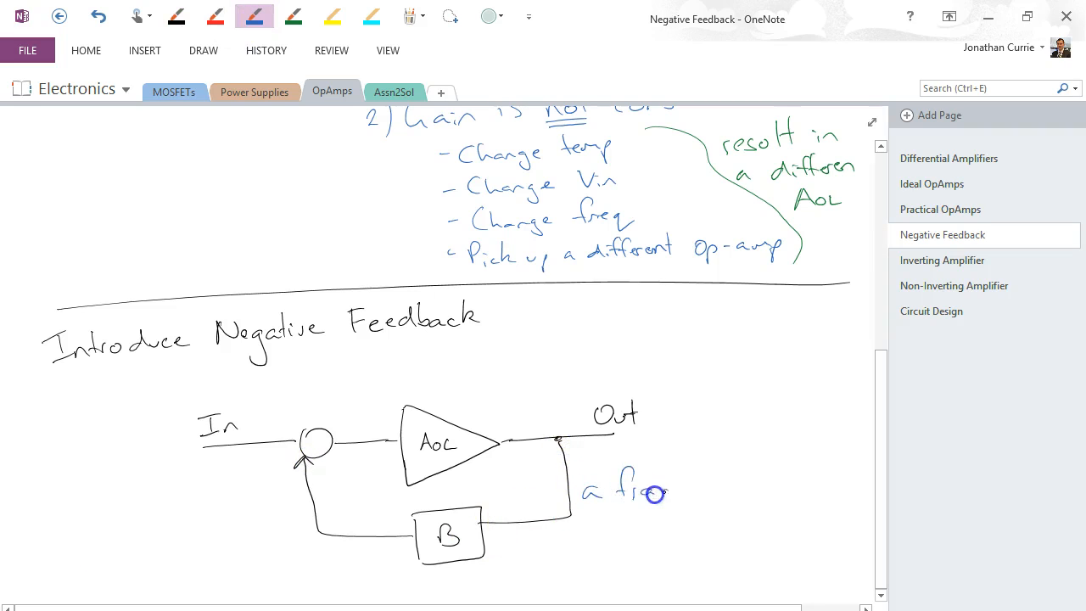
drag(686, 486, 737, 494)
mouse_move(751, 473)
mouse_down()
mouse_move(747, 501)
mouse_move(806, 501)
mouse_up()
drag(594, 522, 607, 528)
drag(612, 518, 662, 531)
drag(666, 509, 669, 533)
click(676, 517)
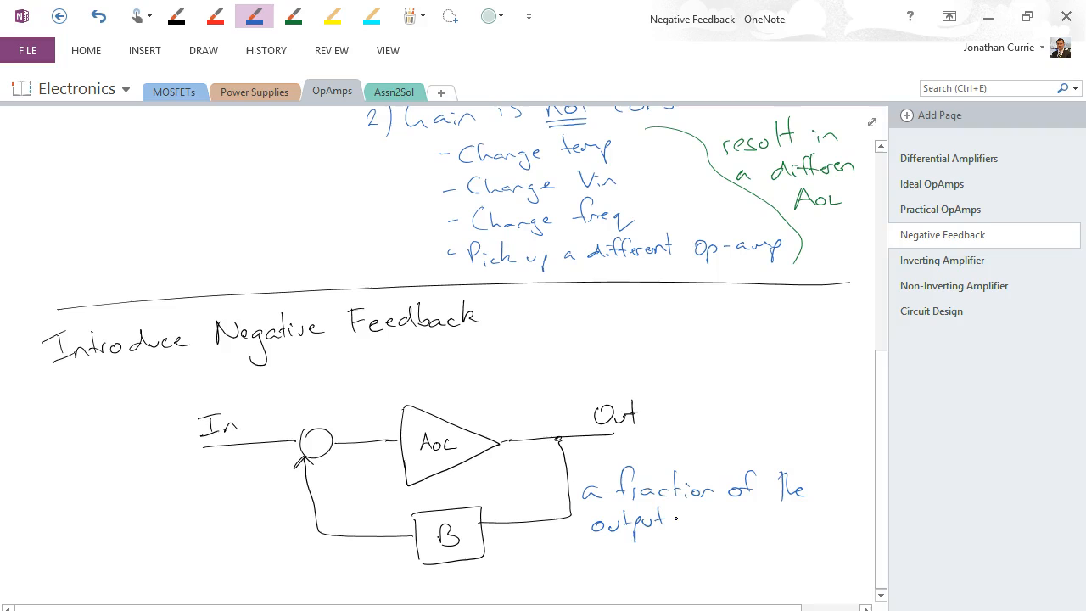
drag(883, 564, 882, 594)
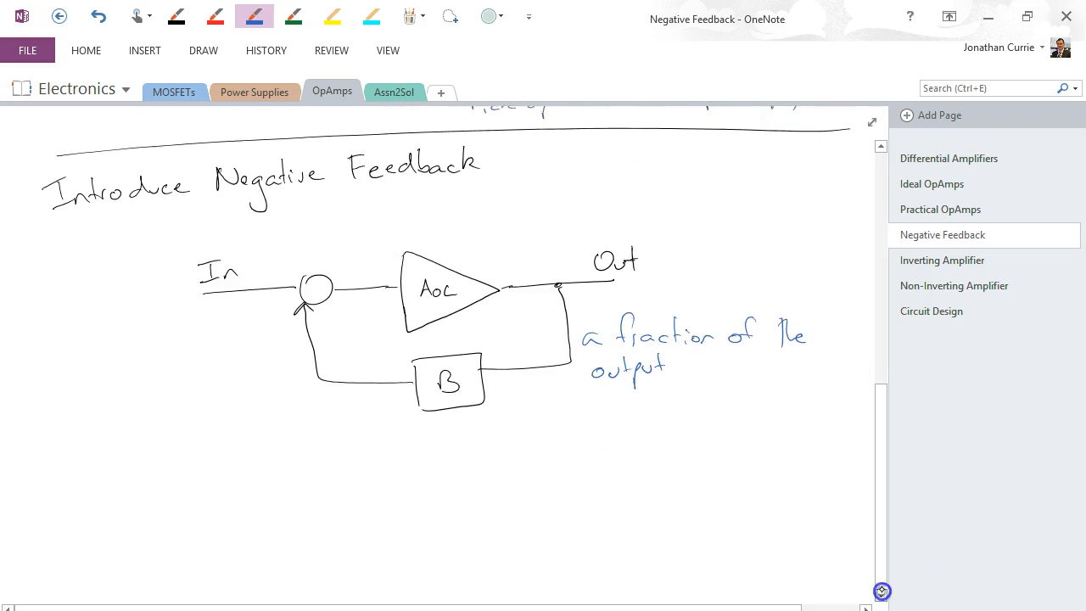
Continue with 'V is taken and' and mark − at the summer and + near In.
mouse_move(683, 343)
mouse_down()
mouse_move(694, 364)
mouse_move(820, 363)
mouse_up()
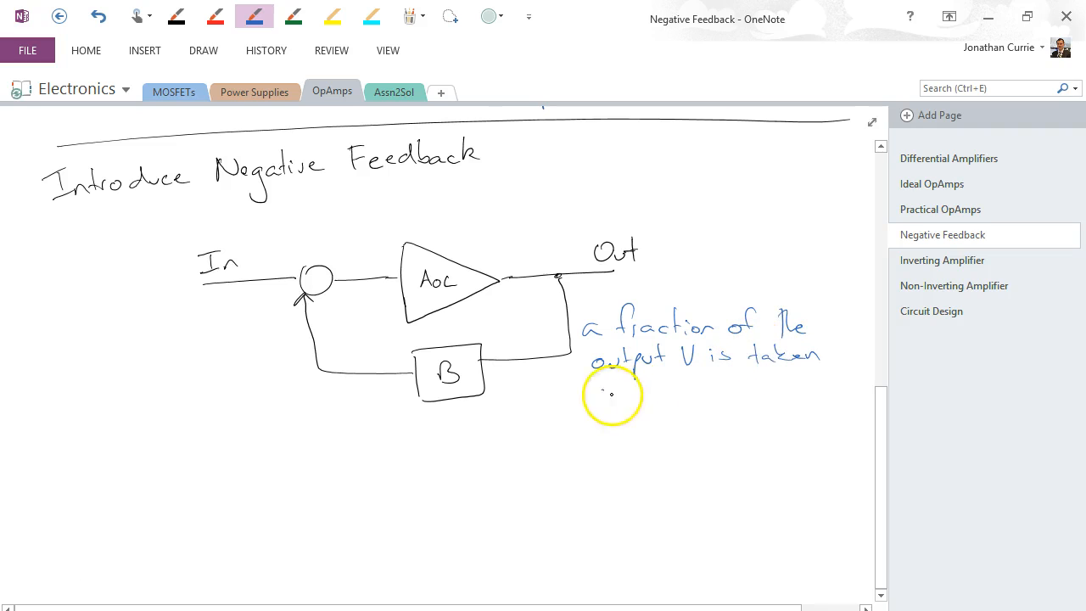
drag(594, 392, 604, 401)
drag(609, 394, 639, 405)
drag(316, 305, 331, 306)
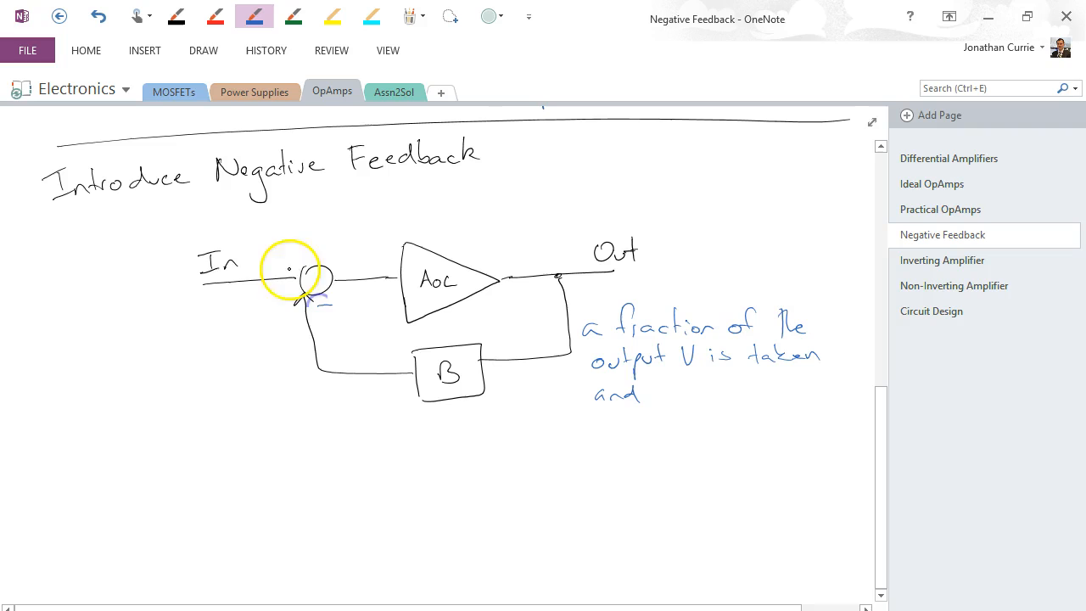
mouse_move(265, 263)
mouse_down()
mouse_move(282, 263)
mouse_move(273, 271)
mouse_up()
Finish with 'subtracted from the input' and underline 'fraction'.
drag(665, 387, 668, 393)
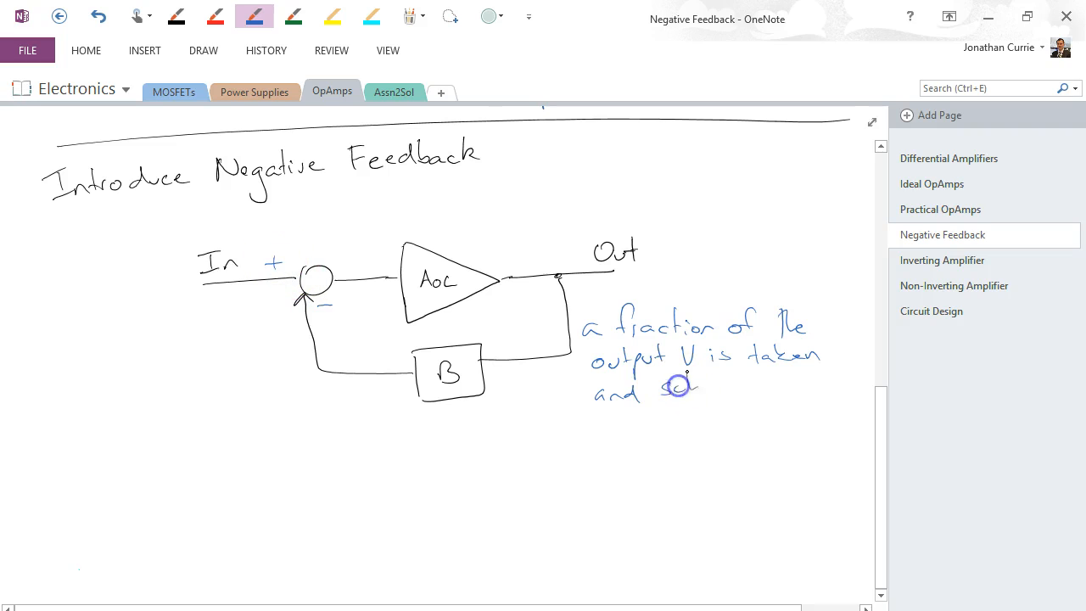
drag(748, 369, 760, 392)
mouse_move(768, 361)
mouse_down()
mouse_move(779, 390)
mouse_move(845, 390)
mouse_up()
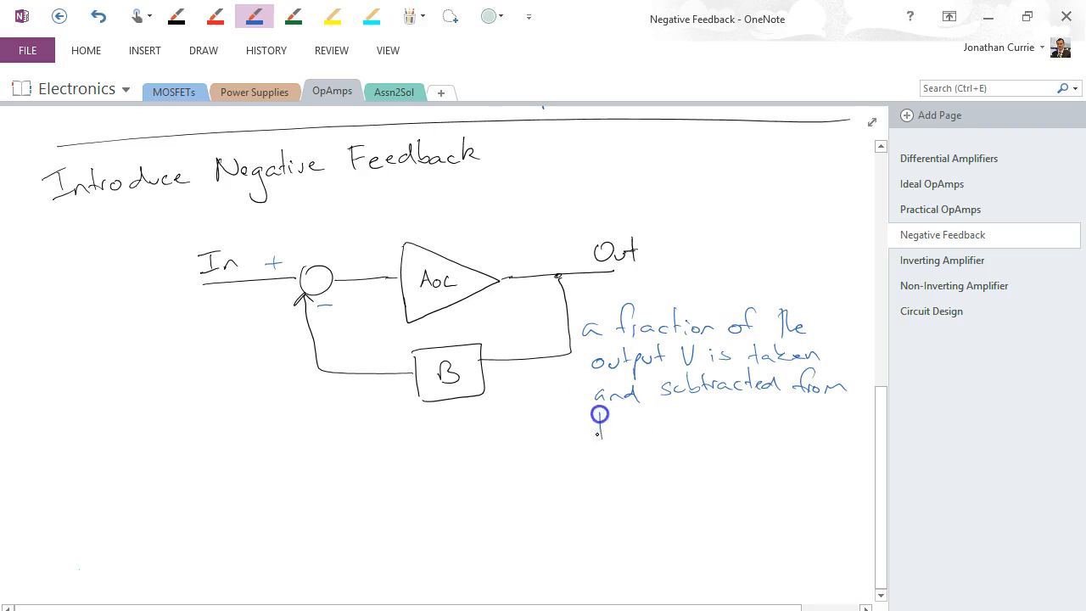
mouse_move(594, 407)
mouse_down()
mouse_move(604, 437)
mouse_move(698, 437)
mouse_up()
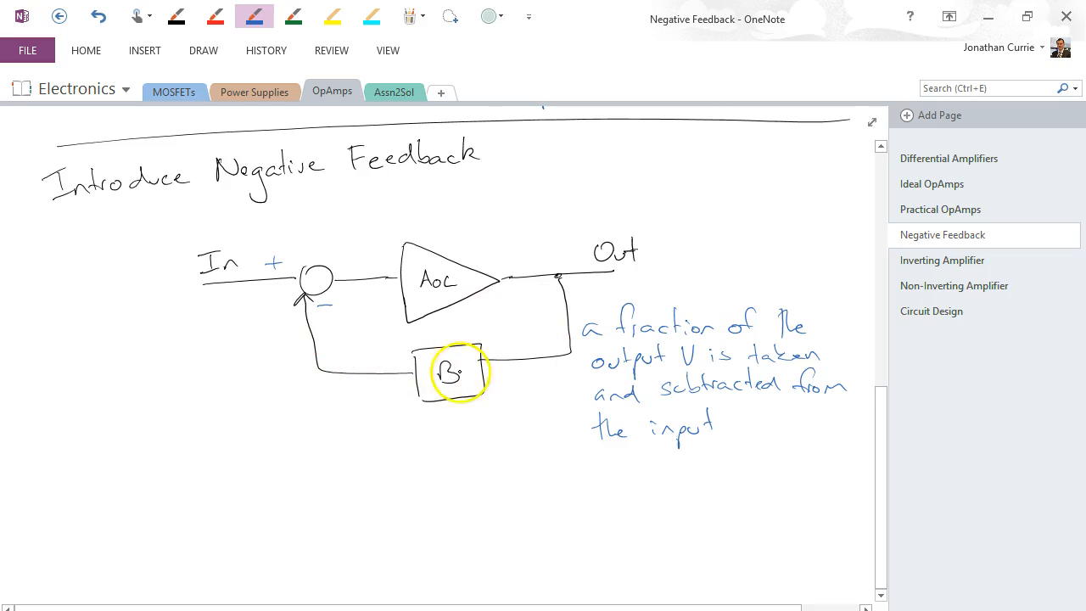
drag(616, 339, 717, 336)
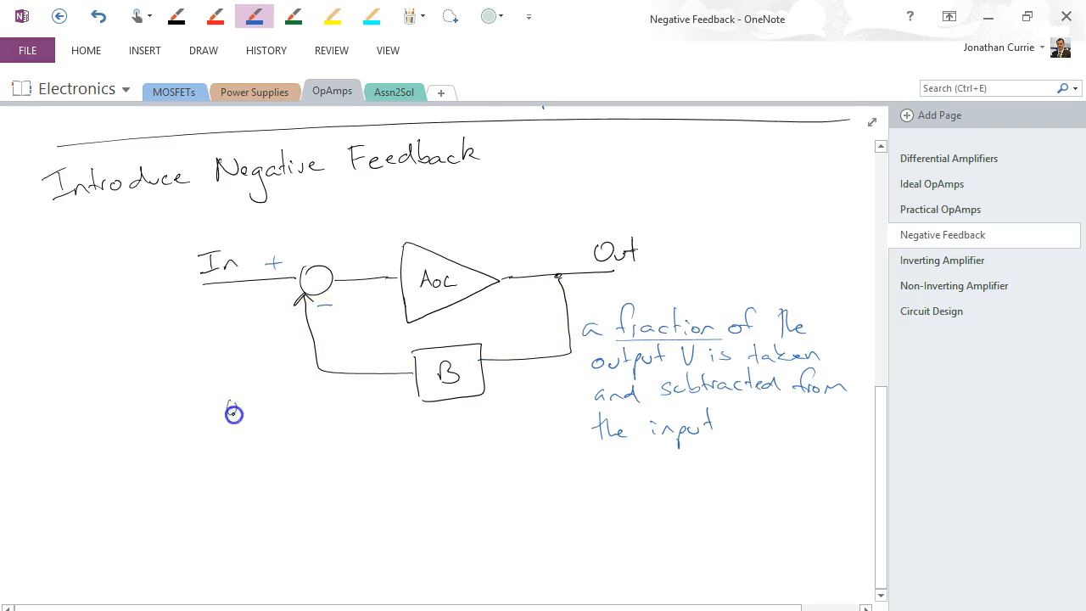
Write 'output fraction opposes the input (original) signal' in blue below the diagram.
drag(265, 405, 397, 402)
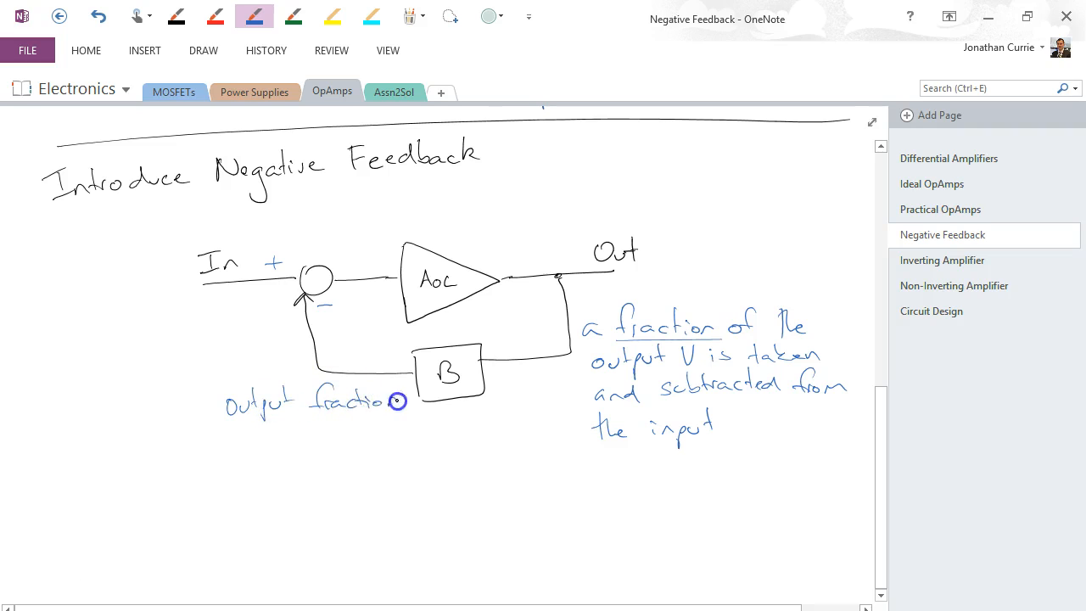
drag(222, 445, 293, 450)
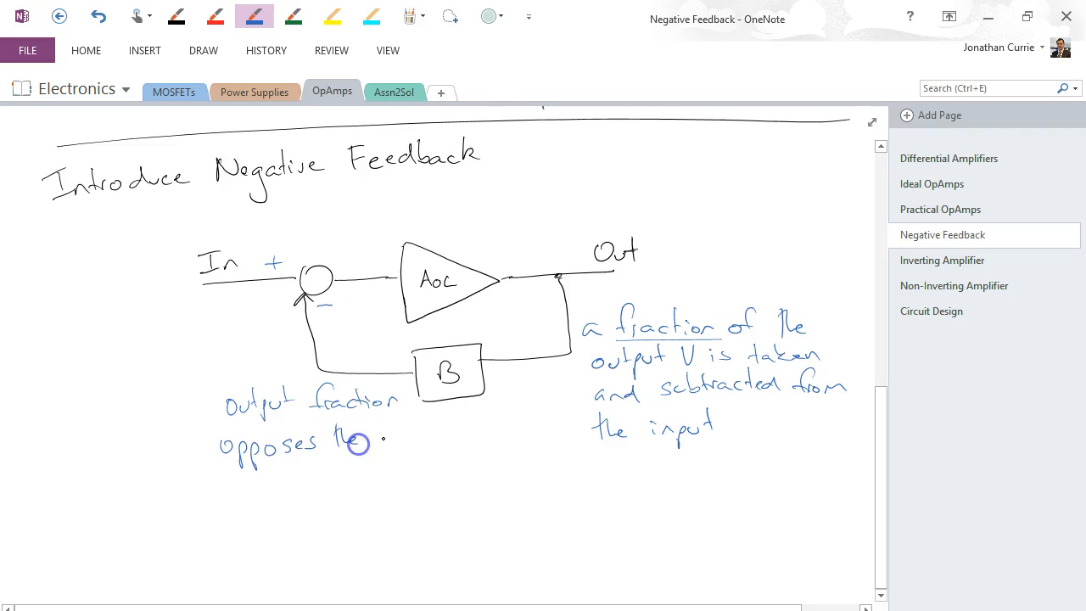
mouse_move(374, 433)
mouse_down()
mouse_move(386, 446)
mouse_move(471, 437)
mouse_move(488, 454)
mouse_up()
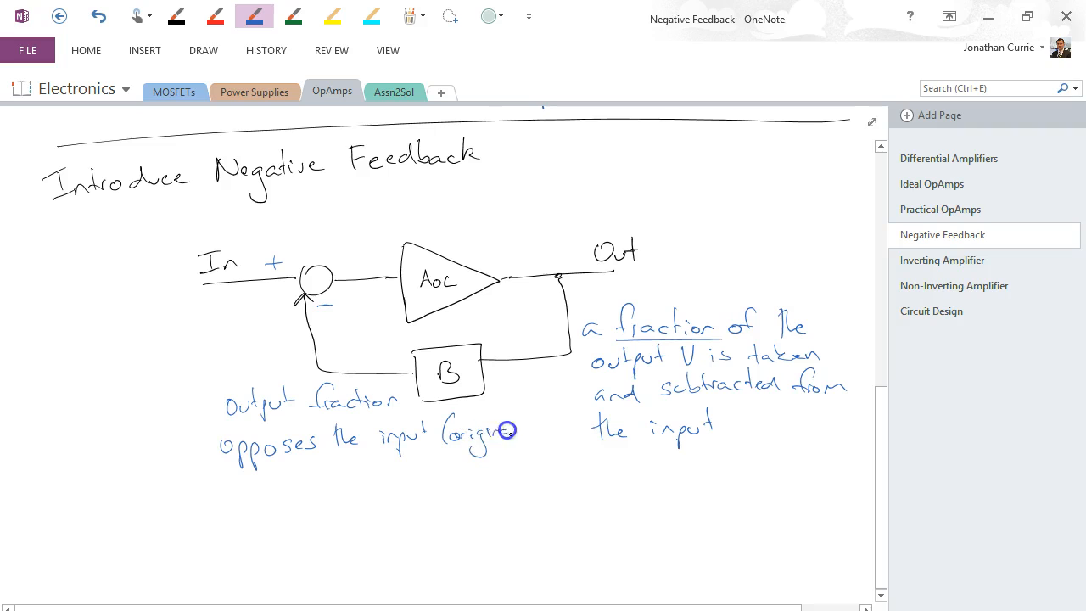
drag(520, 414, 526, 442)
mouse_move(248, 479)
mouse_down()
mouse_move(239, 497)
mouse_move(270, 509)
mouse_move(297, 490)
mouse_move(310, 496)
mouse_up()
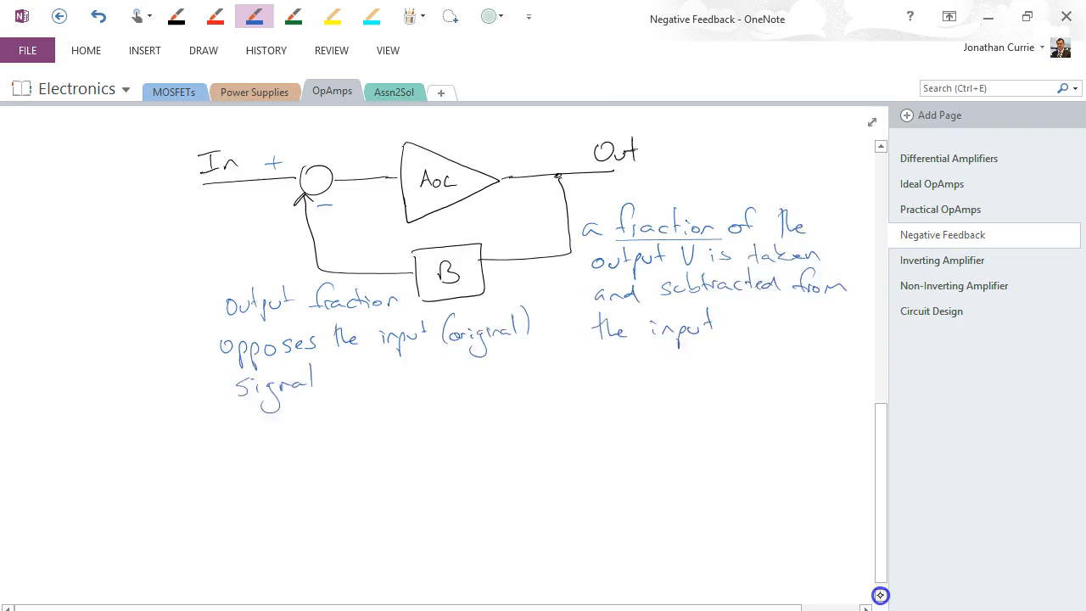
scroll(424, 339, down, 3)
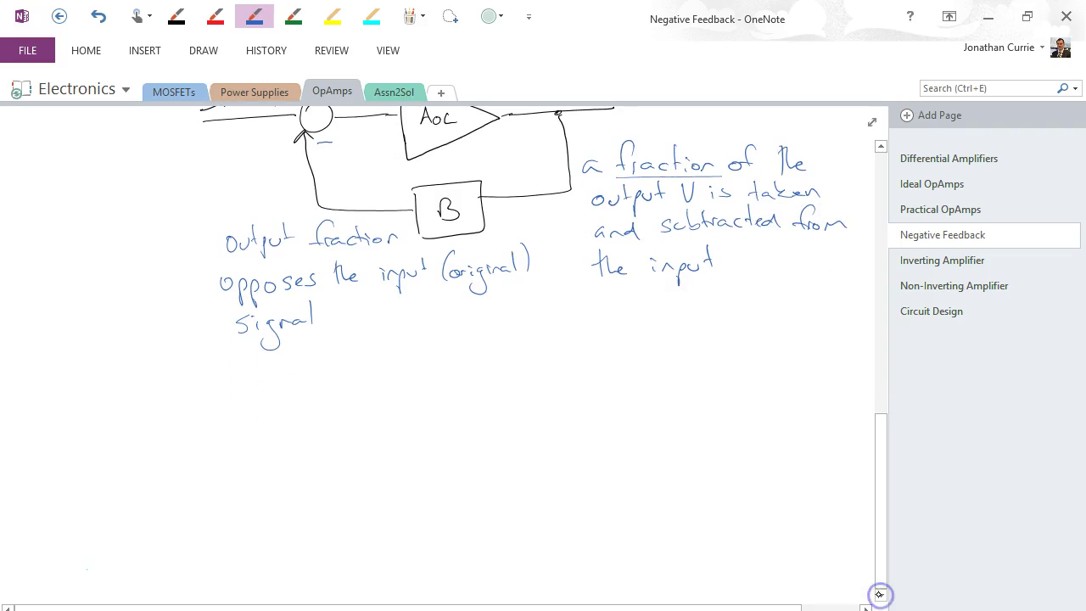
Write a red underlined 'Benefits' heading with '1) Increased linearity', then start black graph axes beside it.
click(217, 17)
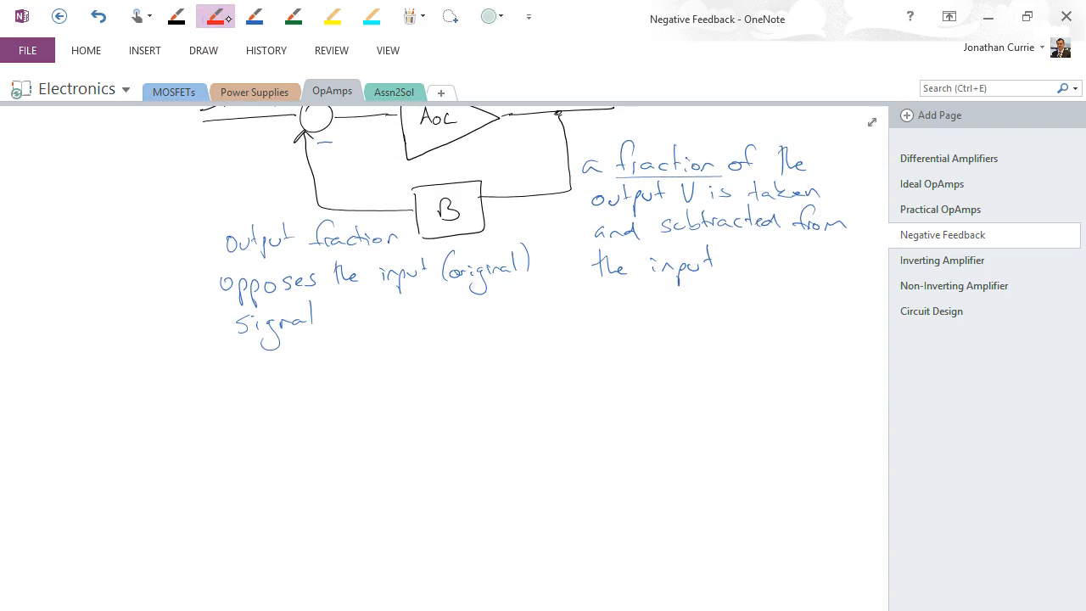
drag(883, 522, 884, 505)
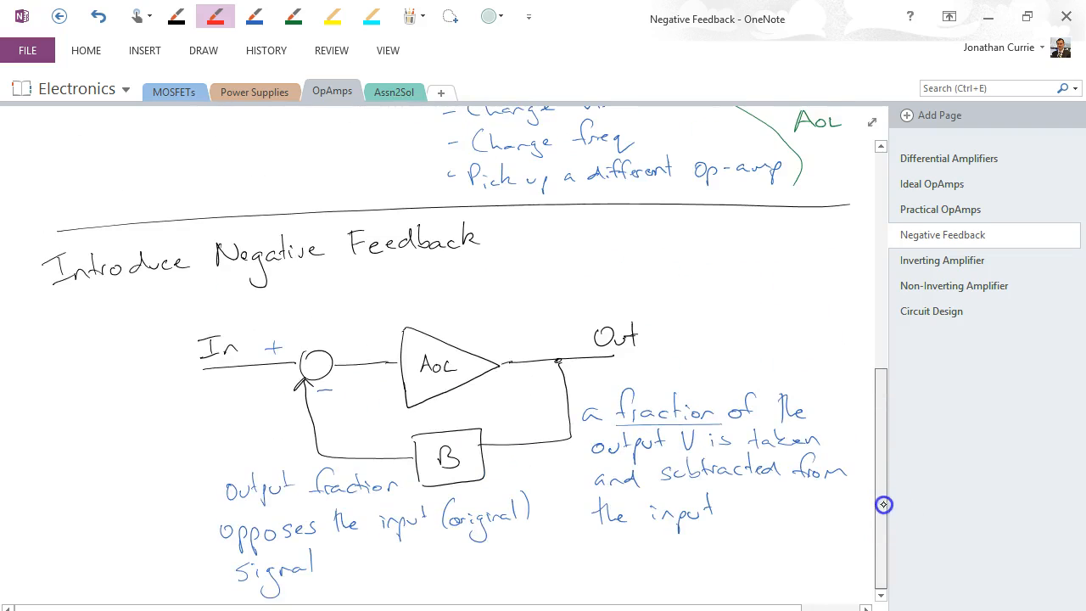
click(883, 590)
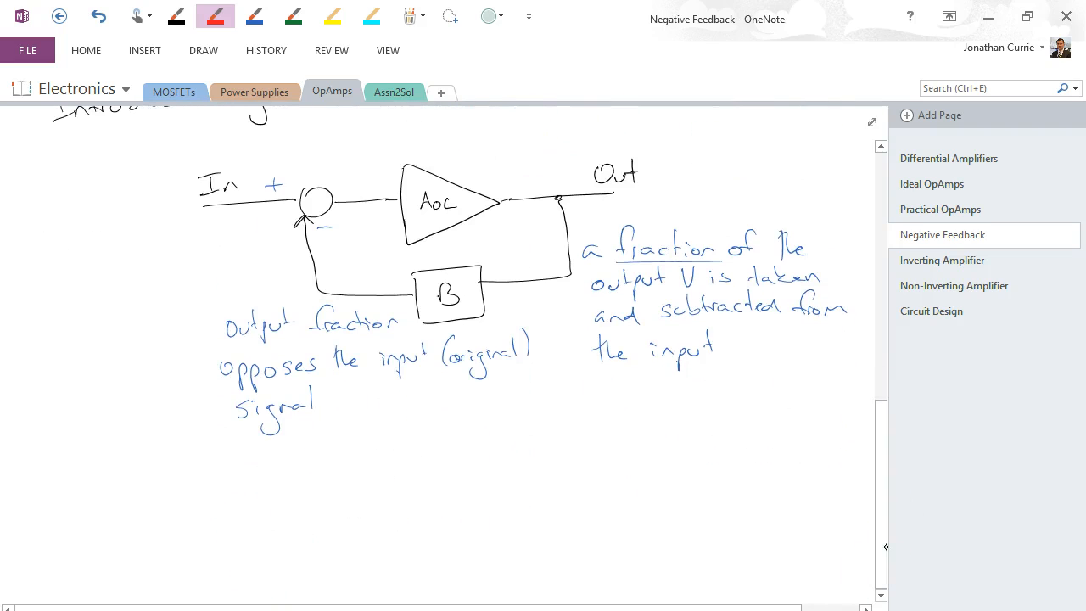
mouse_move(421, 395)
mouse_down()
mouse_move(431, 413)
mouse_move(530, 415)
mouse_up()
drag(416, 424, 539, 420)
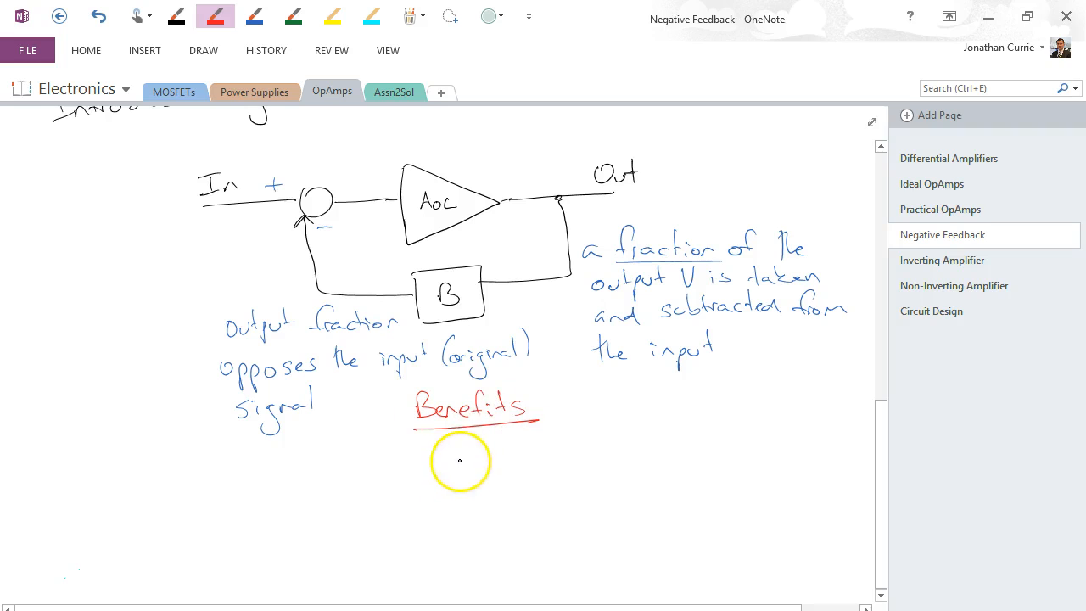
mouse_move(426, 443)
mouse_down()
mouse_move(434, 471)
mouse_move(689, 456)
mouse_move(705, 475)
mouse_up()
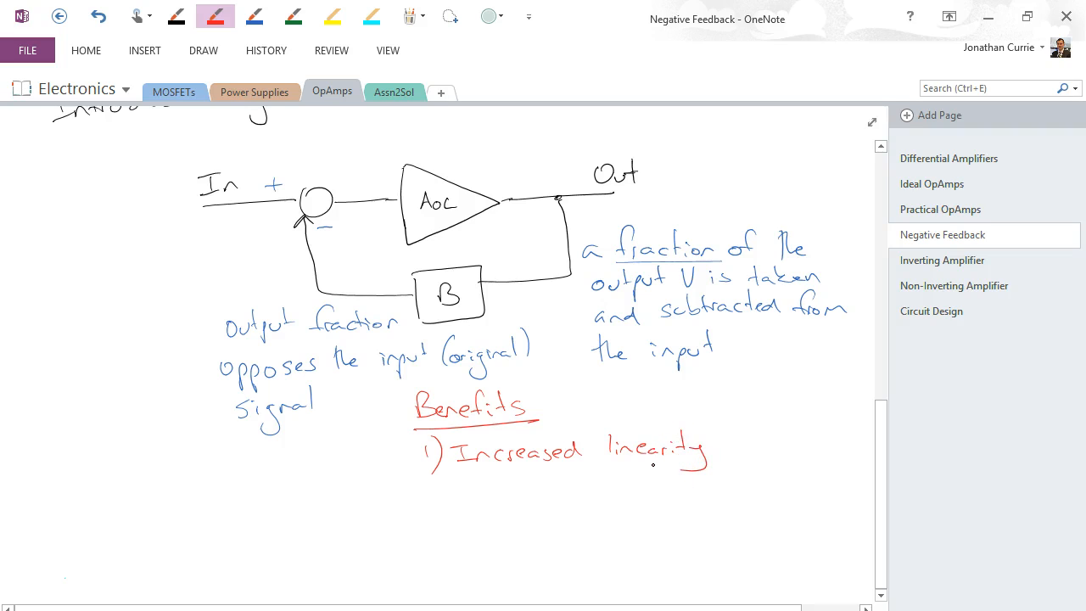
click(176, 16)
mouse_move(762, 353)
mouse_down()
mouse_move(864, 402)
mouse_move(864, 424)
mouse_move(747, 343)
mouse_up()
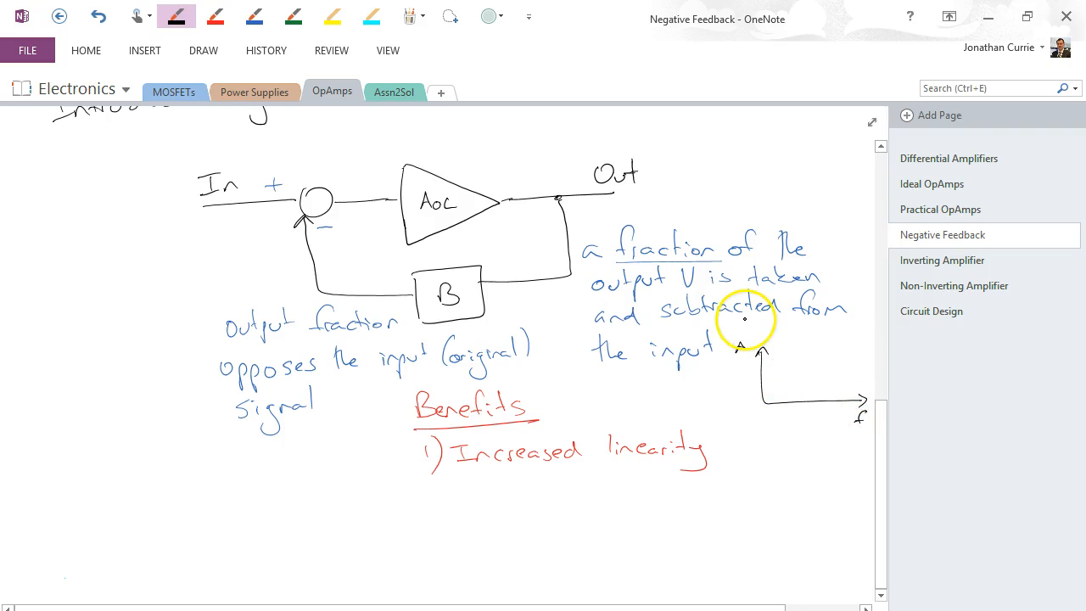
Draw the rising blue gain curve and a straight reference line labelled 'linear' on the A vs Vin axes.
click(254, 17)
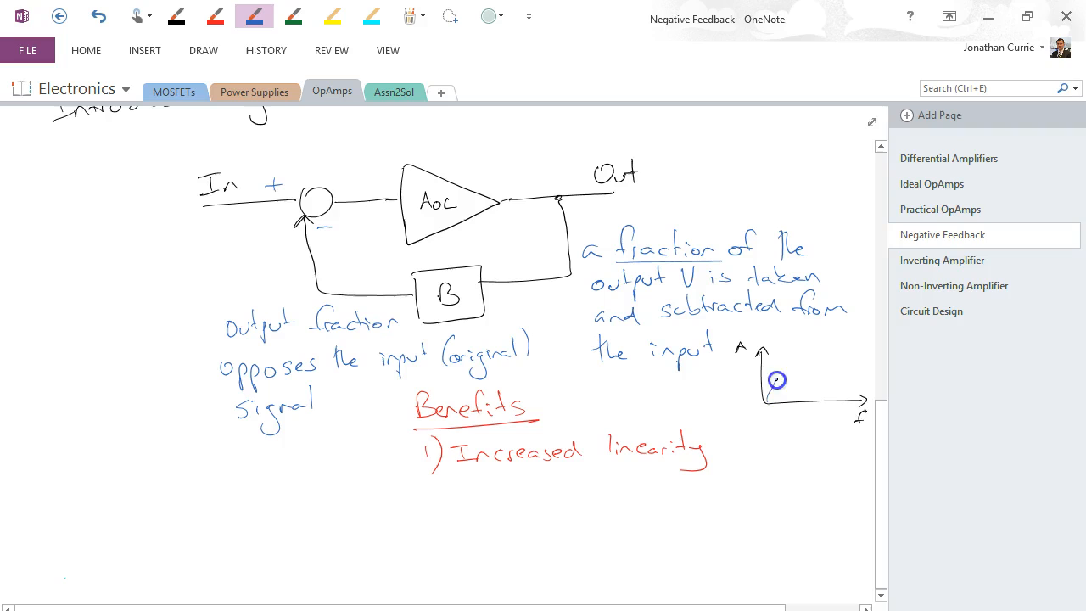
drag(768, 394, 849, 346)
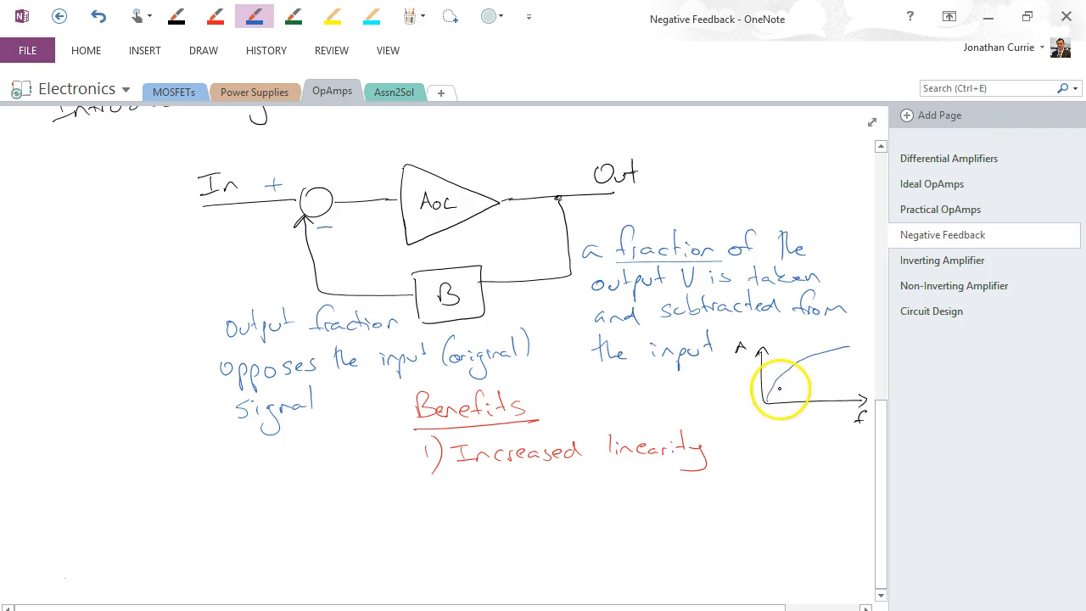
drag(771, 397, 850, 354)
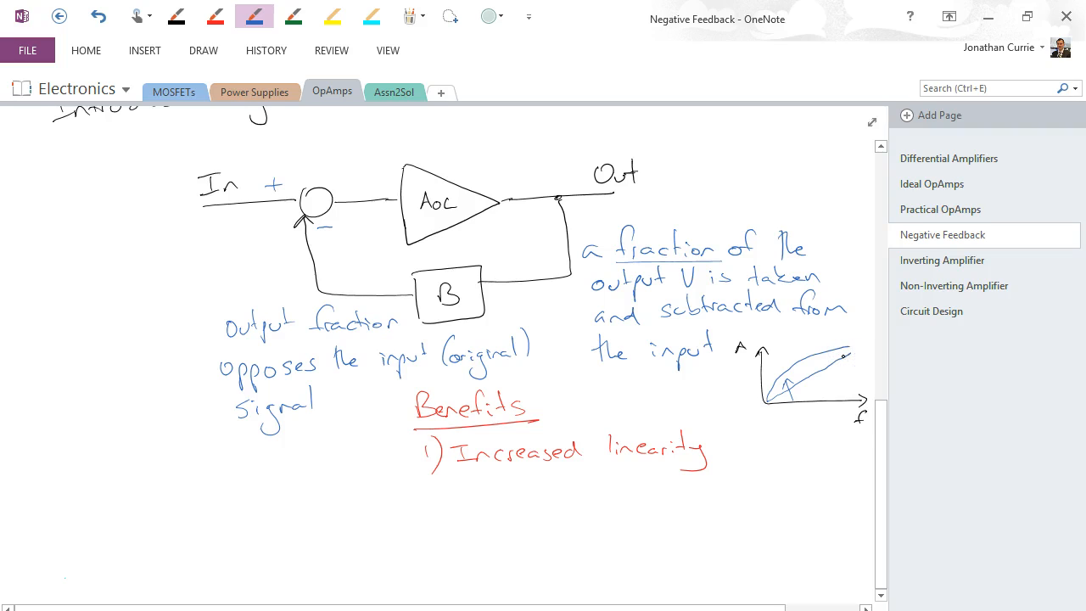
mouse_move(856, 406)
mouse_down()
mouse_move(864, 424)
mouse_move(845, 424)
mouse_move(868, 428)
mouse_up()
click(176, 17)
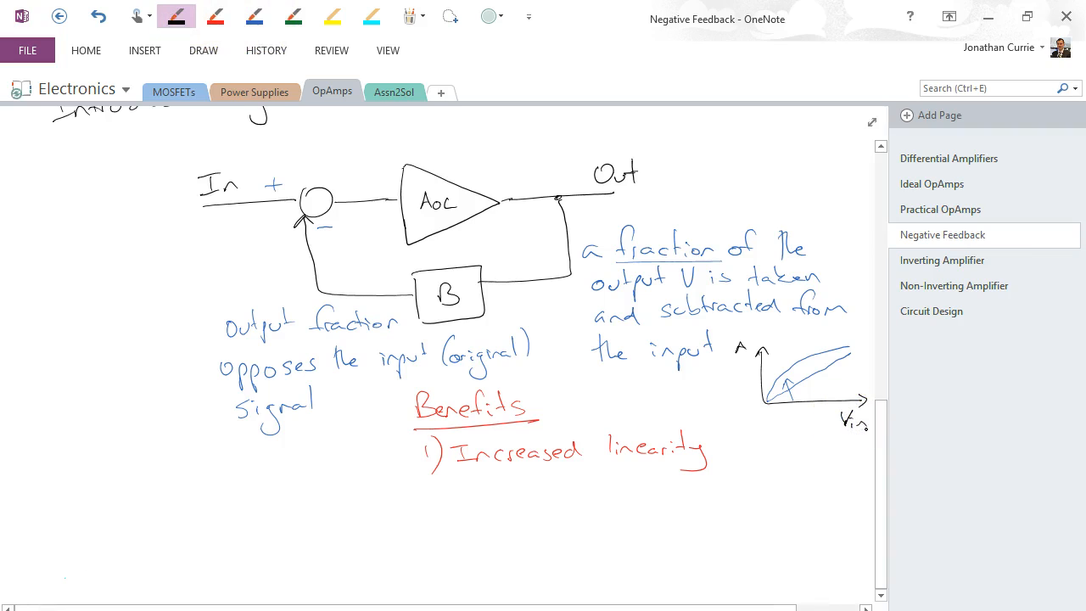
click(255, 17)
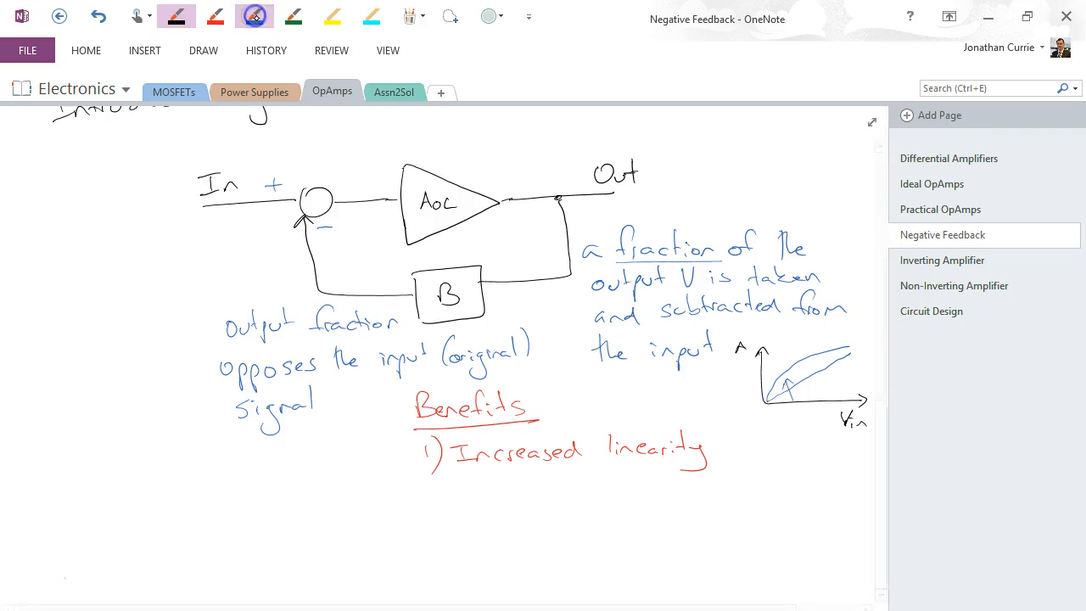
drag(812, 381, 827, 391)
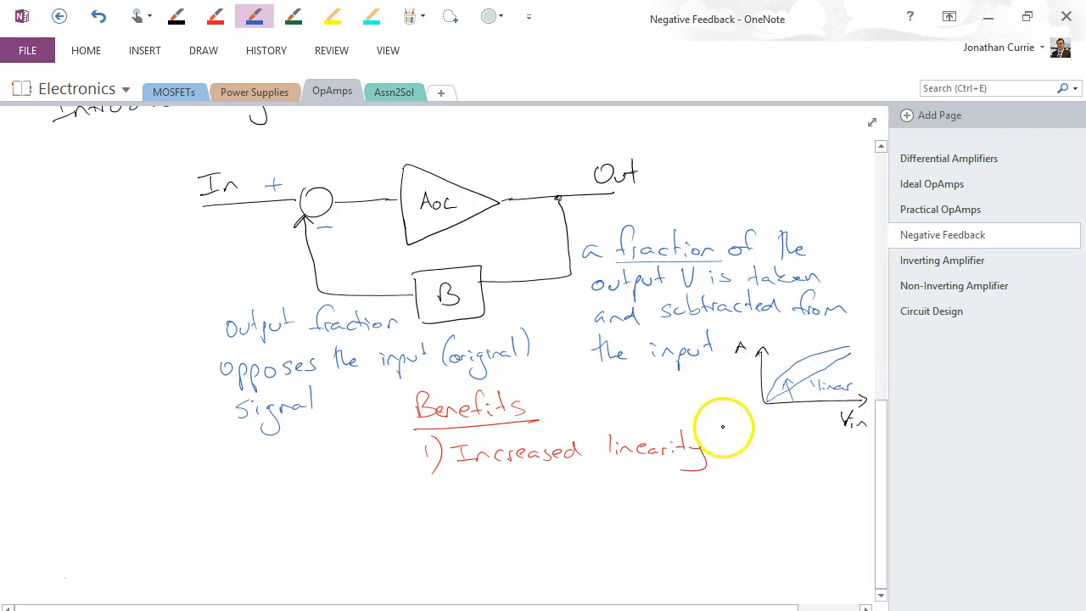
Draw a second set of black axes below with two blue wavy signals, one small and one larger.
click(175, 17)
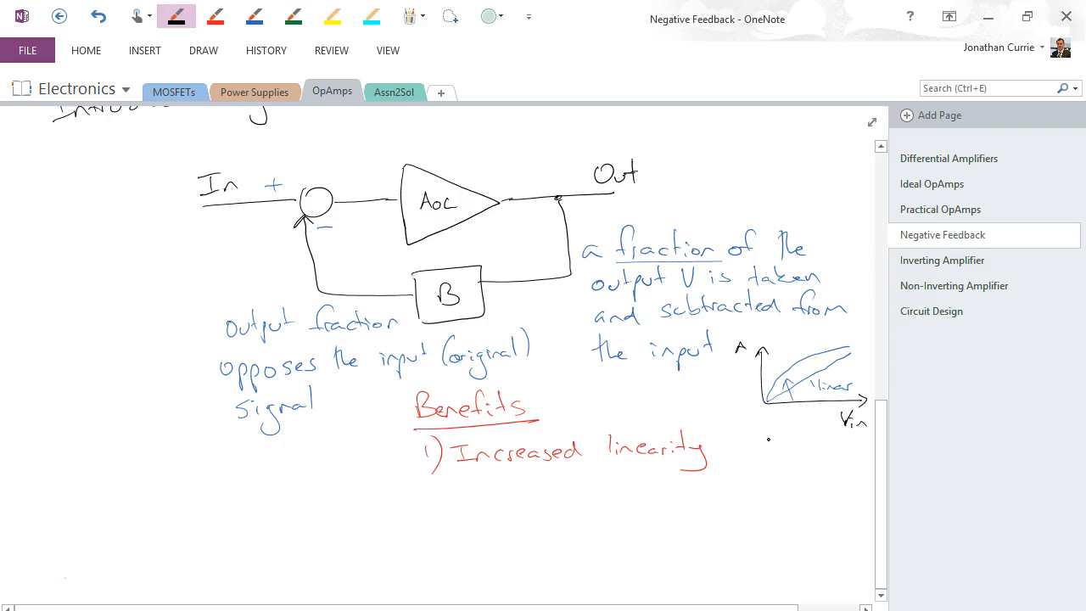
mouse_move(764, 422)
mouse_down()
mouse_move(763, 475)
mouse_move(853, 475)
mouse_up()
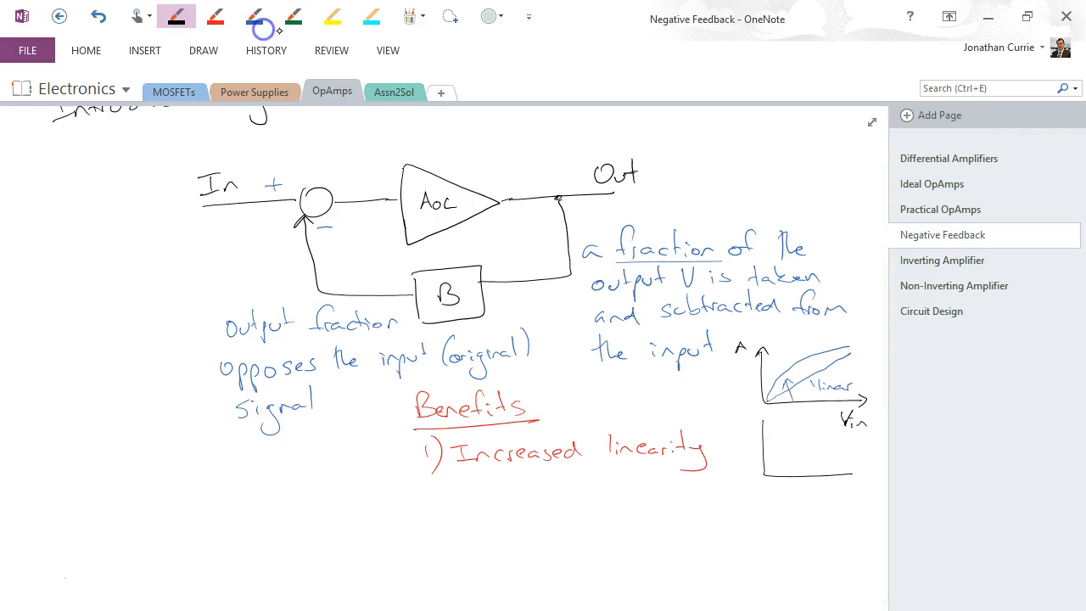
click(255, 17)
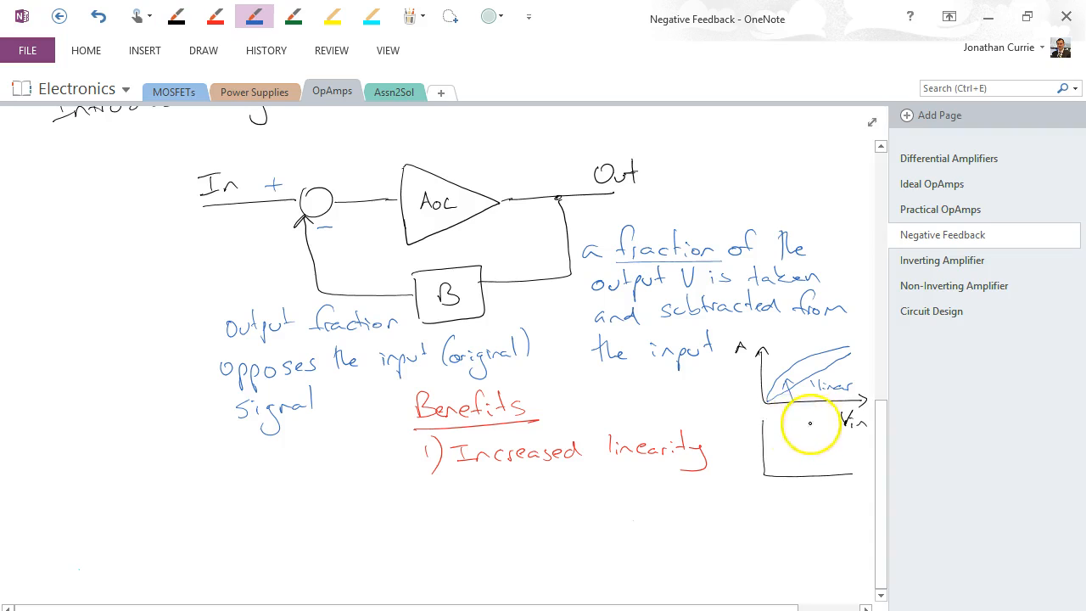
click(763, 436)
drag(765, 432, 836, 426)
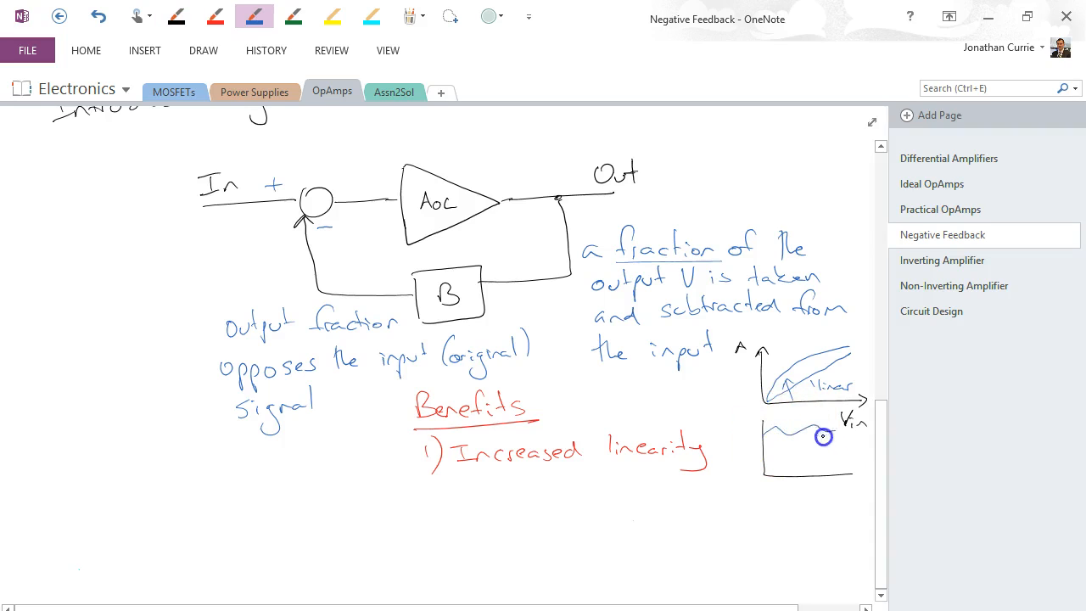
drag(767, 454, 784, 455)
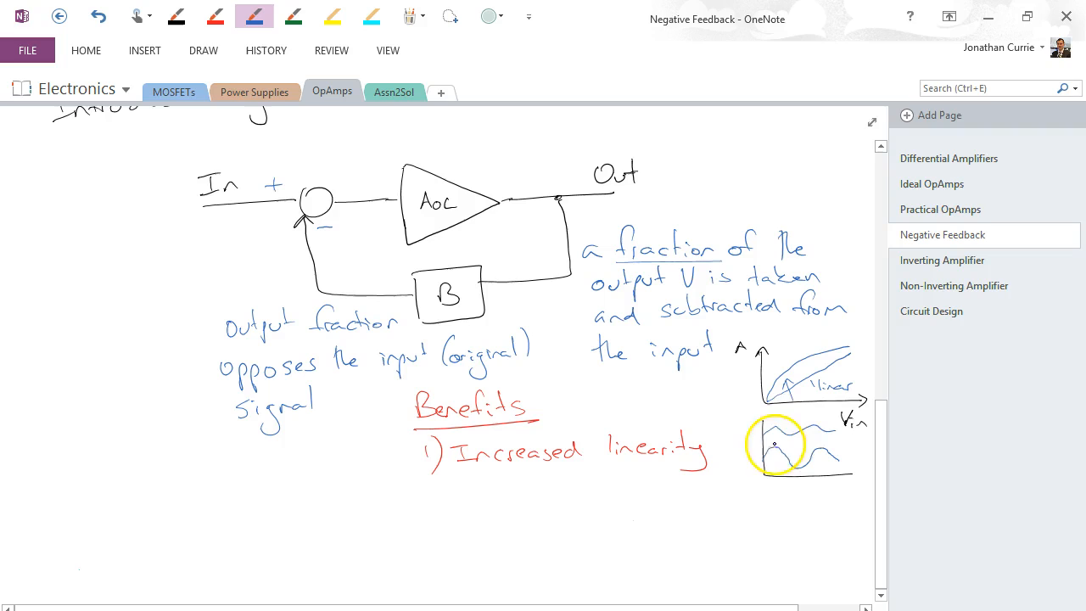
click(216, 16)
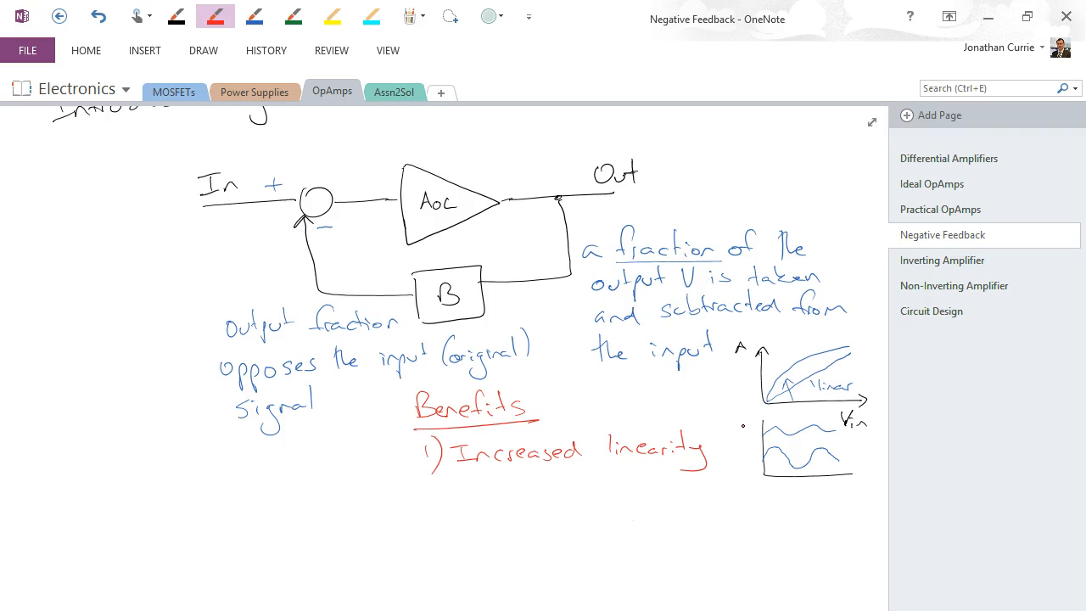
Write 'Closed Loop' in red above the amplifier and add '2) Increased bandwidth' to the benefits.
drag(424, 482, 441, 514)
mouse_move(492, 136)
mouse_down()
mouse_move(486, 161)
mouse_move(607, 134)
mouse_up()
drag(610, 123, 628, 140)
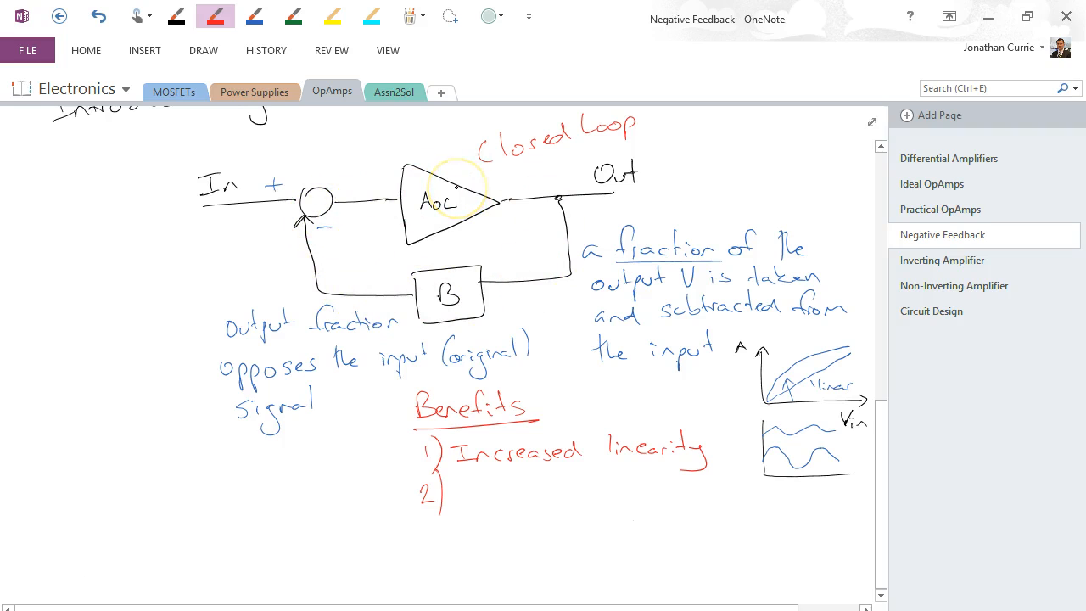
drag(454, 482, 471, 482)
mouse_move(462, 482)
mouse_down()
mouse_move(462, 505)
mouse_move(719, 491)
mouse_move(759, 532)
mouse_up()
Draw black frequency-response axes labelled A and f beside the bandwidth benefit.
click(176, 17)
drag(759, 532, 854, 532)
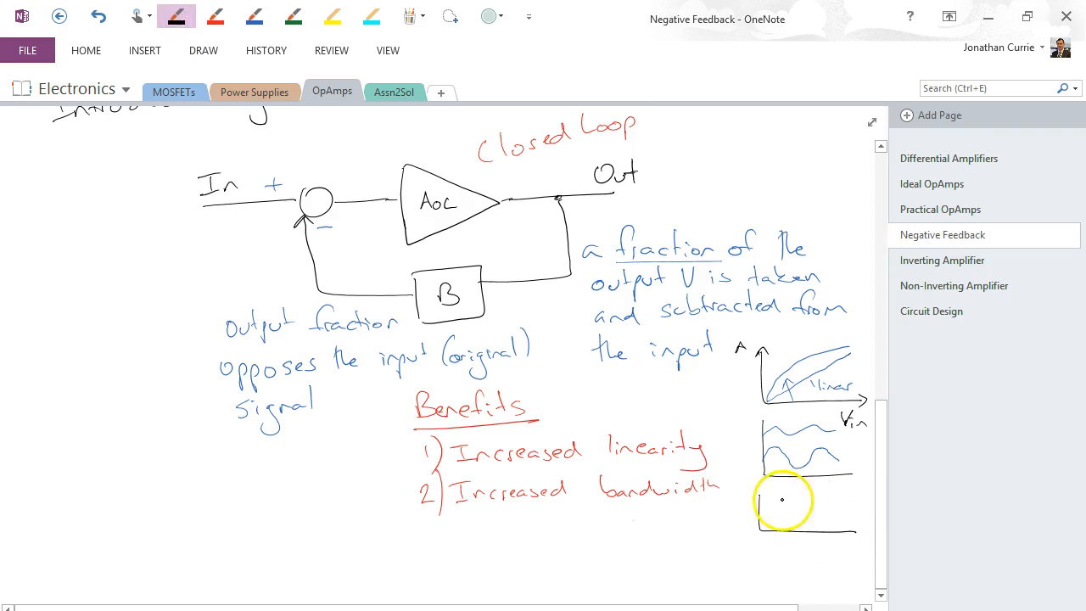
drag(755, 496, 770, 496)
drag(851, 526, 859, 562)
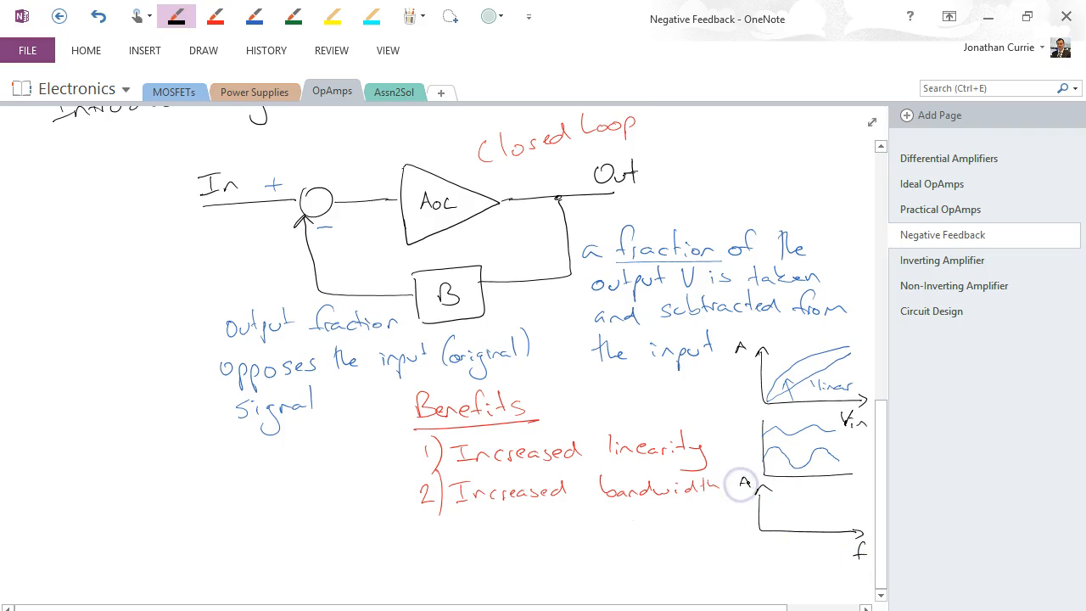
Draw the blue open-loop curve labelled OL rolling off early and a flatter CL response extending further.
click(255, 17)
click(766, 499)
drag(767, 496, 825, 533)
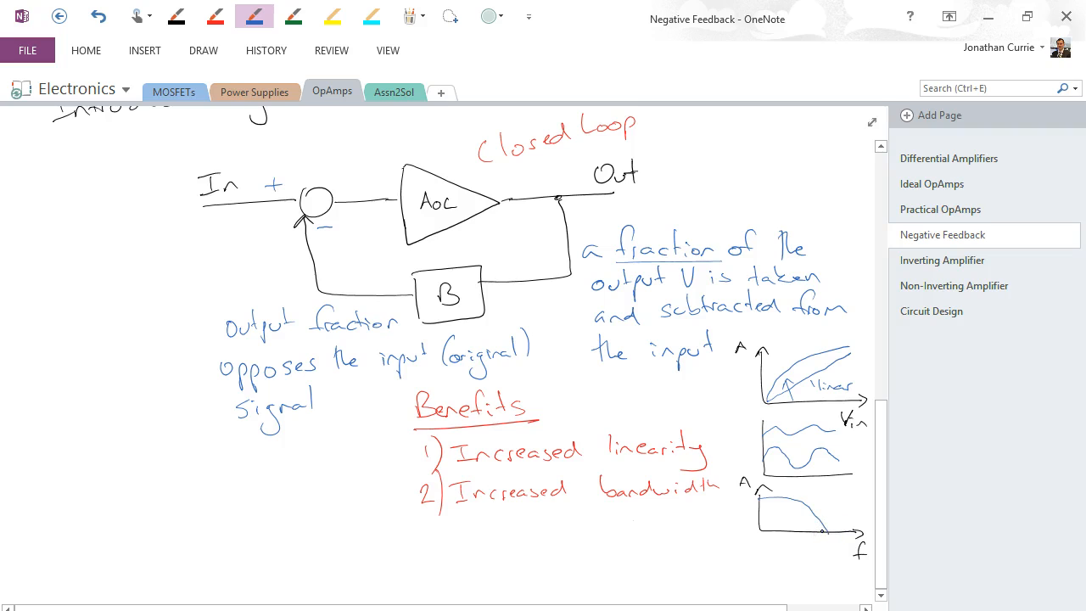
mouse_move(791, 483)
mouse_down()
mouse_move(808, 496)
mouse_move(793, 517)
mouse_up()
drag(858, 517, 866, 518)
mouse_move(864, 513)
mouse_down()
mouse_move(874, 525)
mouse_move(843, 515)
mouse_up()
Write '3) Desensitise gain to component differences' in red and add an upward arrow inside the amplifier.
click(217, 16)
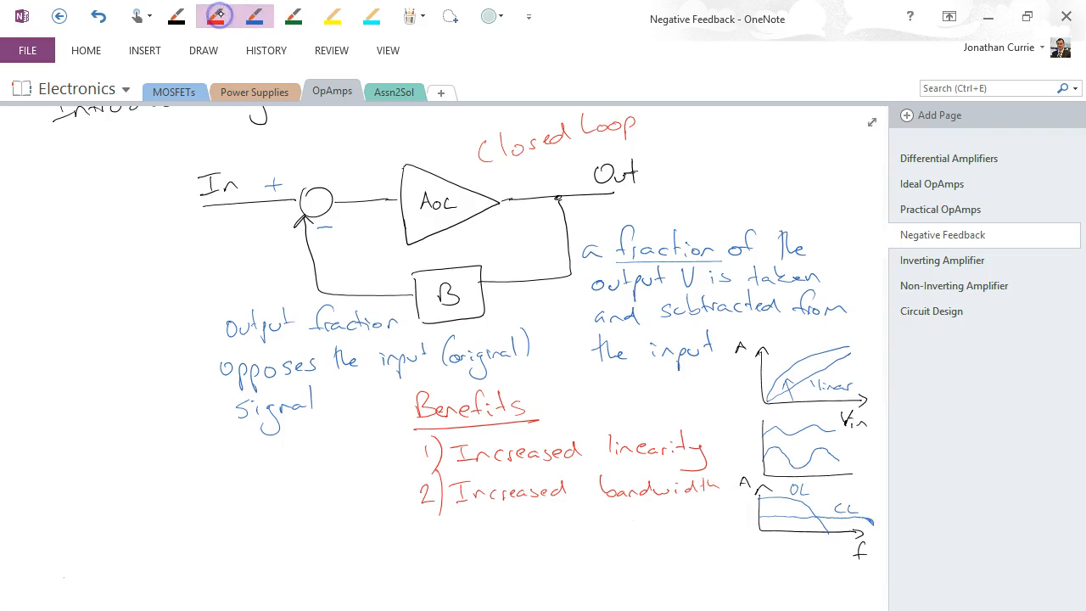
mouse_move(423, 531)
mouse_down()
mouse_move(440, 558)
mouse_move(509, 543)
mouse_move(587, 543)
mouse_move(624, 558)
mouse_up()
drag(628, 534, 704, 543)
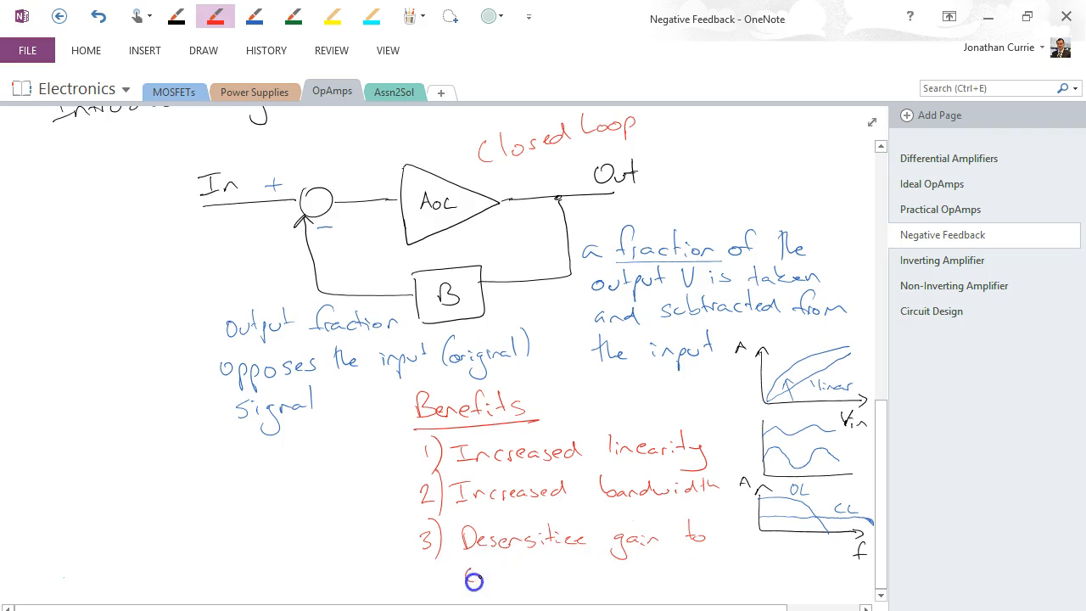
mouse_move(522, 567)
mouse_down()
mouse_move(543, 584)
mouse_move(717, 580)
mouse_up()
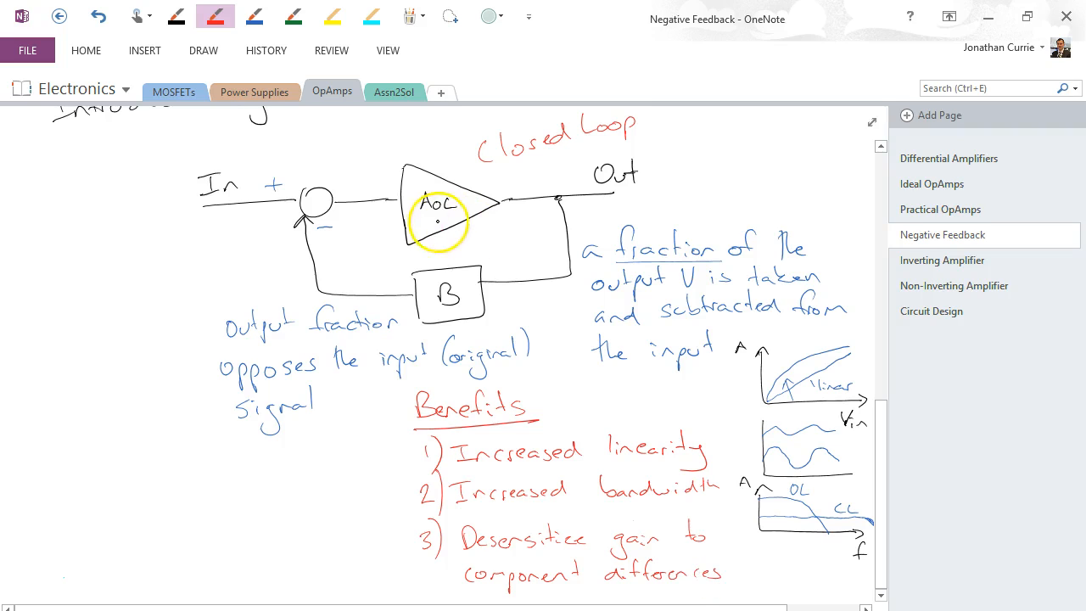
drag(441, 231, 441, 217)
drag(436, 223, 447, 223)
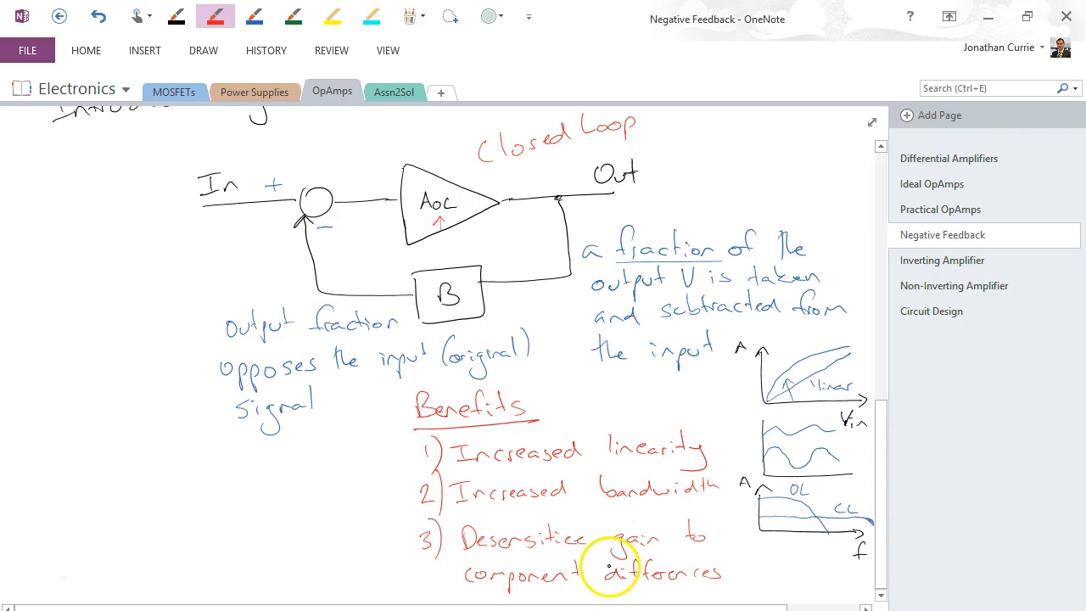
Write the fourth benefit '4) More usable value of gain' in red below.
click(880, 594)
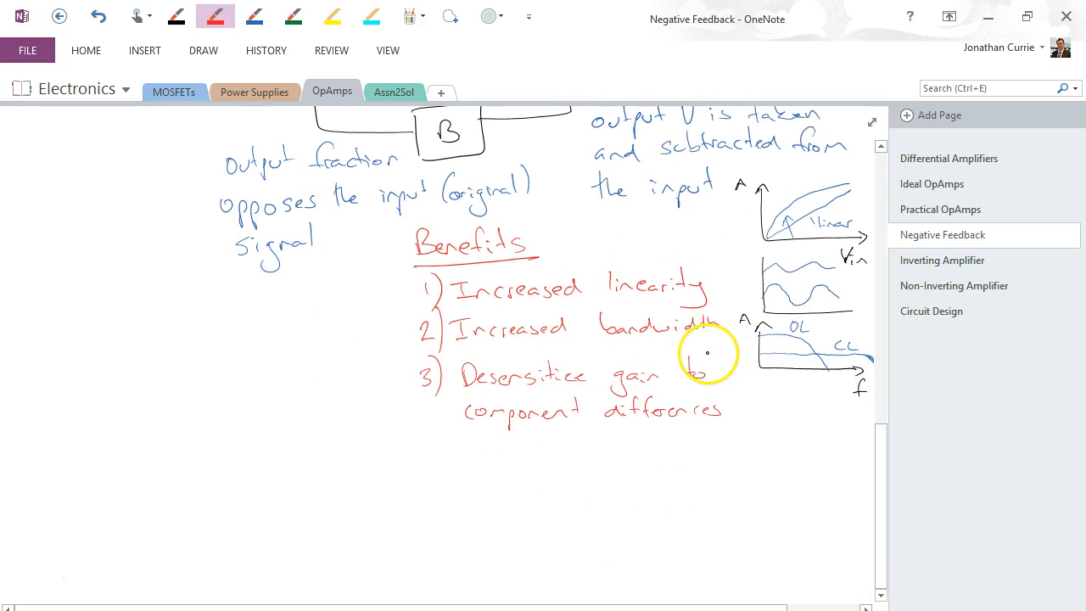
mouse_move(882, 509)
mouse_down()
mouse_move(881, 482)
mouse_move(881, 594)
mouse_up()
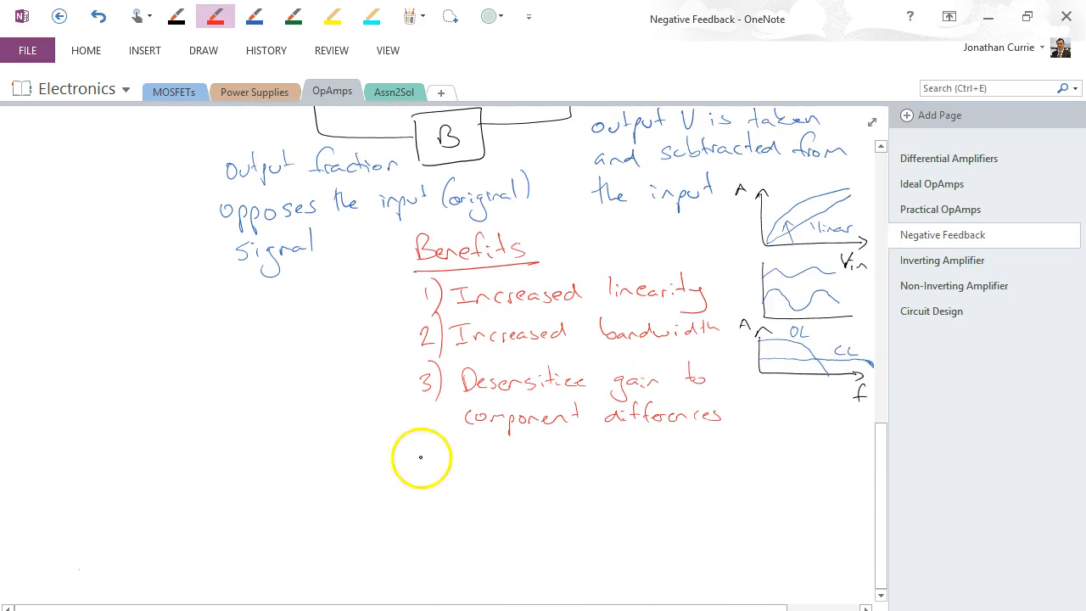
mouse_move(429, 450)
mouse_down()
mouse_move(445, 480)
mouse_move(490, 461)
mouse_move(630, 459)
mouse_up()
drag(650, 456, 797, 462)
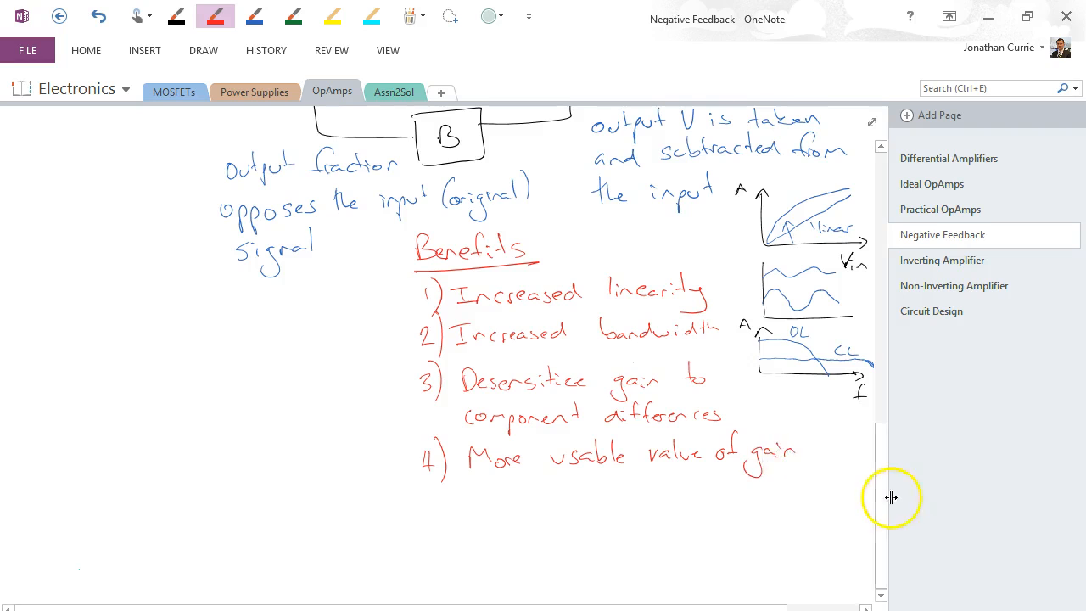
drag(881, 488, 881, 594)
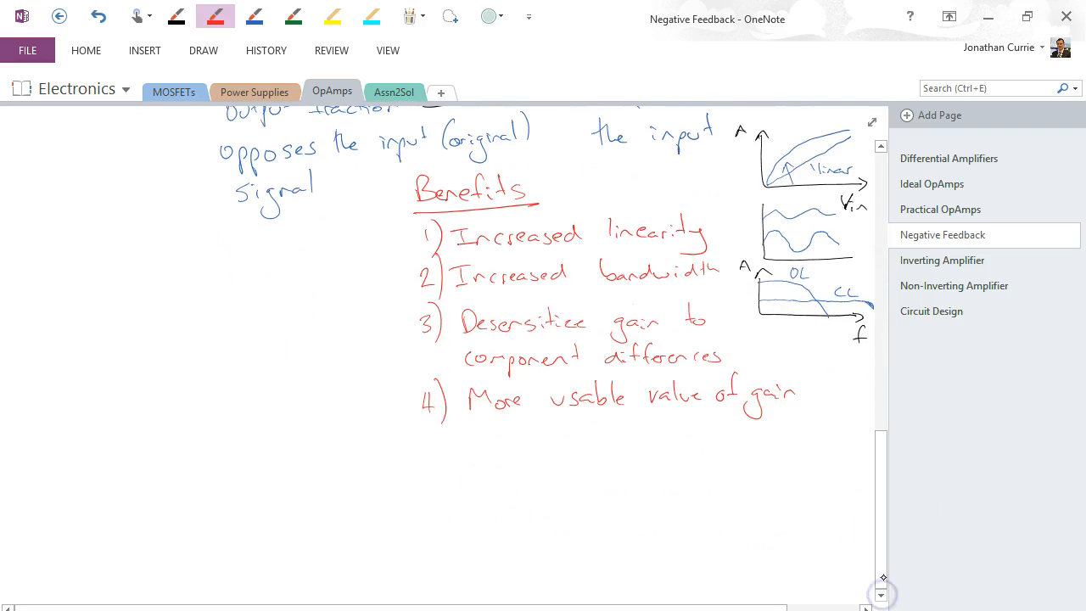
Write and underline a green 'Disadvantages' heading on the left of the page.
click(293, 15)
mouse_move(83, 246)
mouse_down()
mouse_move(85, 276)
mouse_move(127, 270)
mouse_up()
drag(129, 261, 157, 270)
mouse_move(157, 254)
mouse_down()
mouse_move(177, 270)
mouse_move(259, 270)
mouse_up()
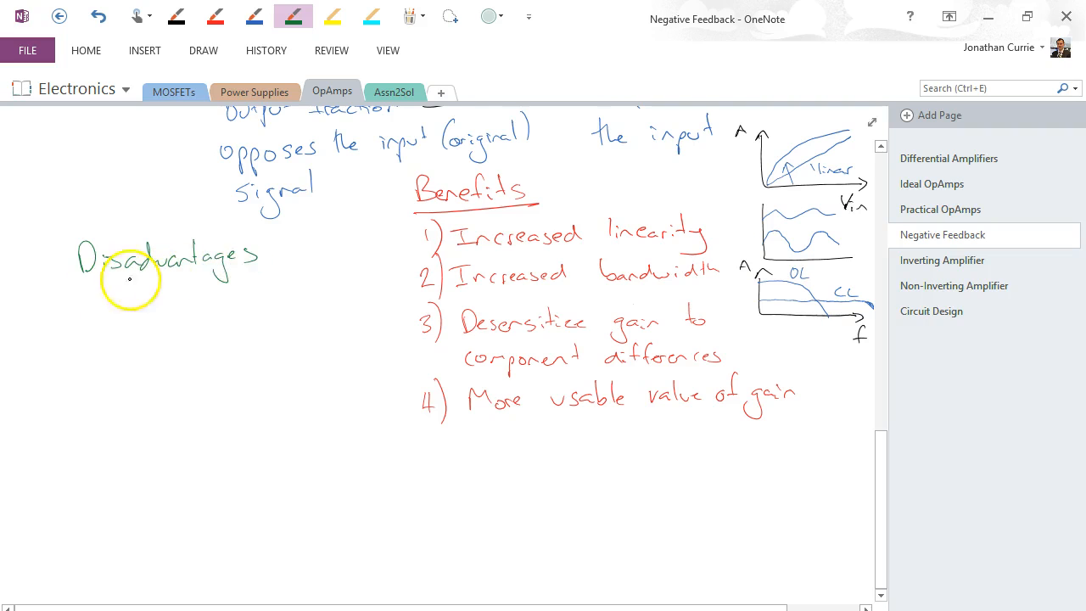
drag(78, 288, 273, 273)
Write the first disadvantage '1) Reduce the gain considerably' in green.
mouse_move(54, 317)
mouse_down()
mouse_move(54, 331)
mouse_move(82, 342)
mouse_move(131, 336)
mouse_up()
mouse_move(142, 311)
mouse_down()
mouse_move(148, 336)
mouse_move(193, 333)
mouse_up()
mouse_move(208, 293)
mouse_down()
mouse_move(223, 331)
mouse_move(280, 341)
mouse_up()
drag(275, 306, 310, 319)
drag(127, 353, 123, 370)
drag(136, 355, 191, 365)
mouse_move(199, 345)
mouse_down()
mouse_move(212, 364)
mouse_move(225, 350)
mouse_move(263, 358)
mouse_move(255, 373)
mouse_up()
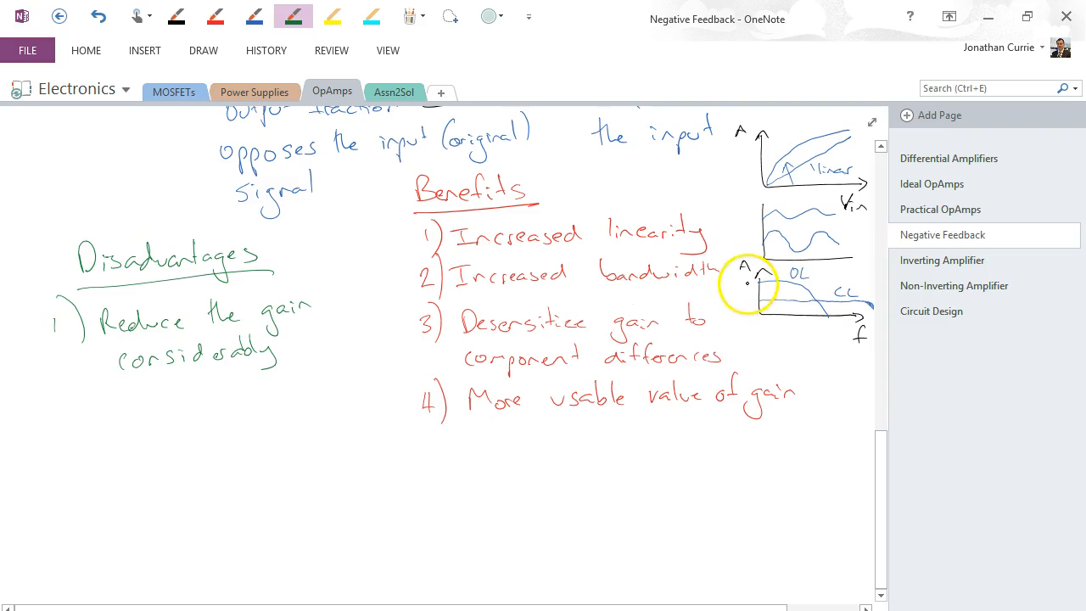
Draw a green arrow from reduced gain toward the benefits and underline linearity in benefit 1.
drag(747, 297, 745, 285)
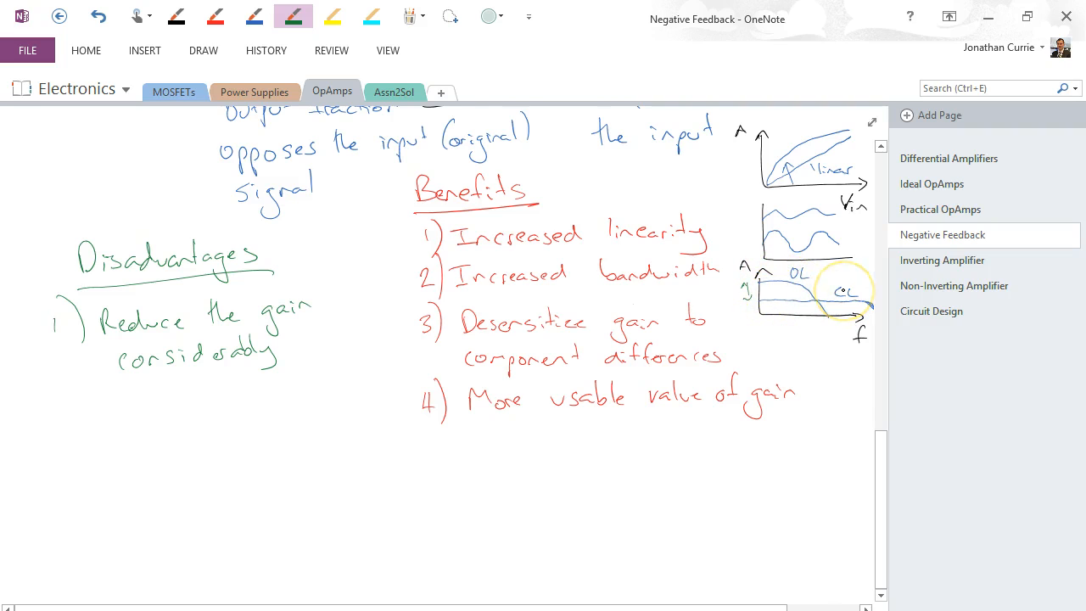
drag(326, 326, 403, 293)
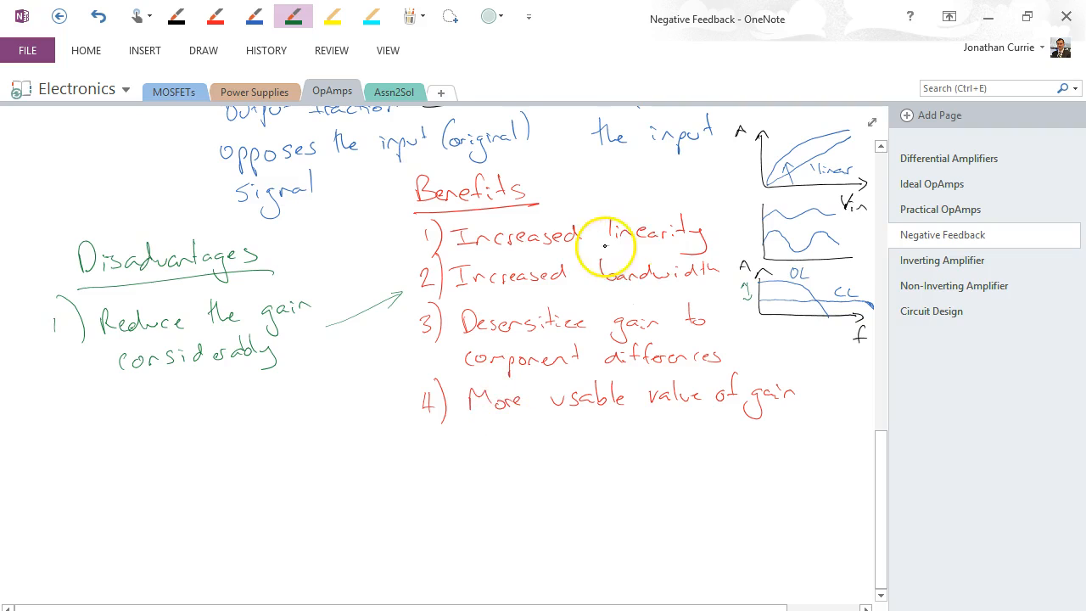
drag(604, 245, 692, 243)
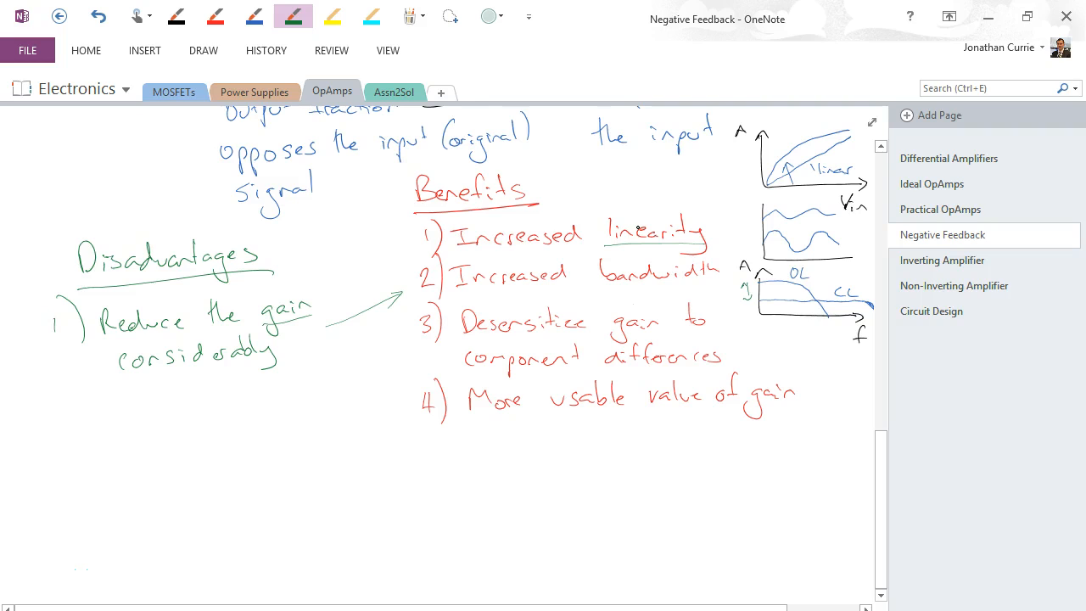
Write the second disadvantage '2) Possibility for instability' in green.
drag(55, 409, 61, 425)
drag(75, 399, 72, 452)
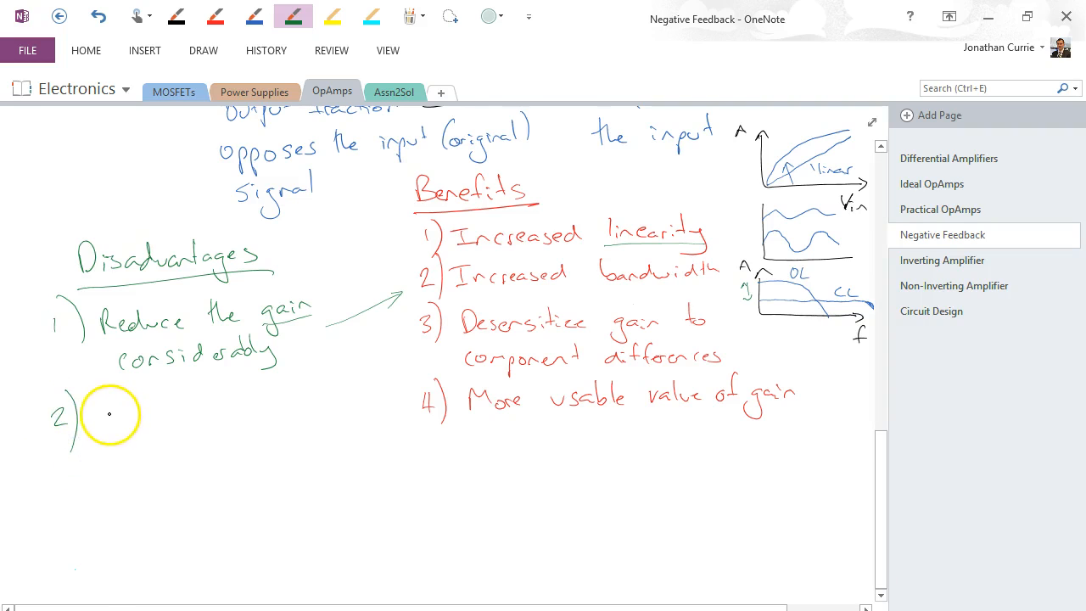
drag(110, 405, 109, 421)
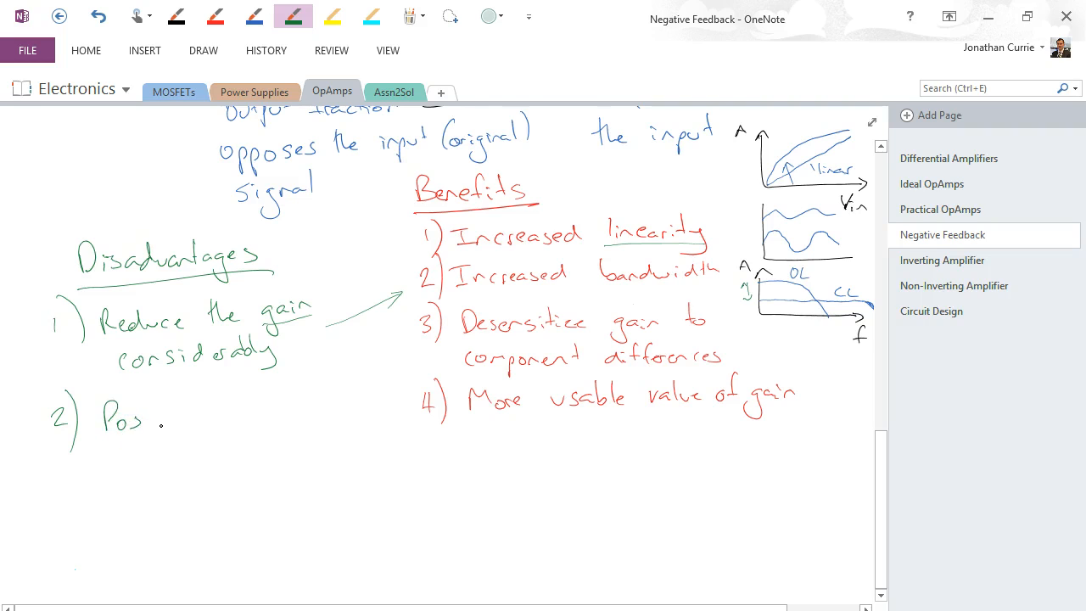
mouse_move(150, 418)
mouse_down()
mouse_move(190, 413)
mouse_move(219, 429)
mouse_move(169, 407)
mouse_up()
mouse_move(242, 390)
mouse_down()
mouse_move(239, 424)
mouse_move(346, 401)
mouse_move(356, 425)
mouse_up()
drag(372, 386, 360, 420)
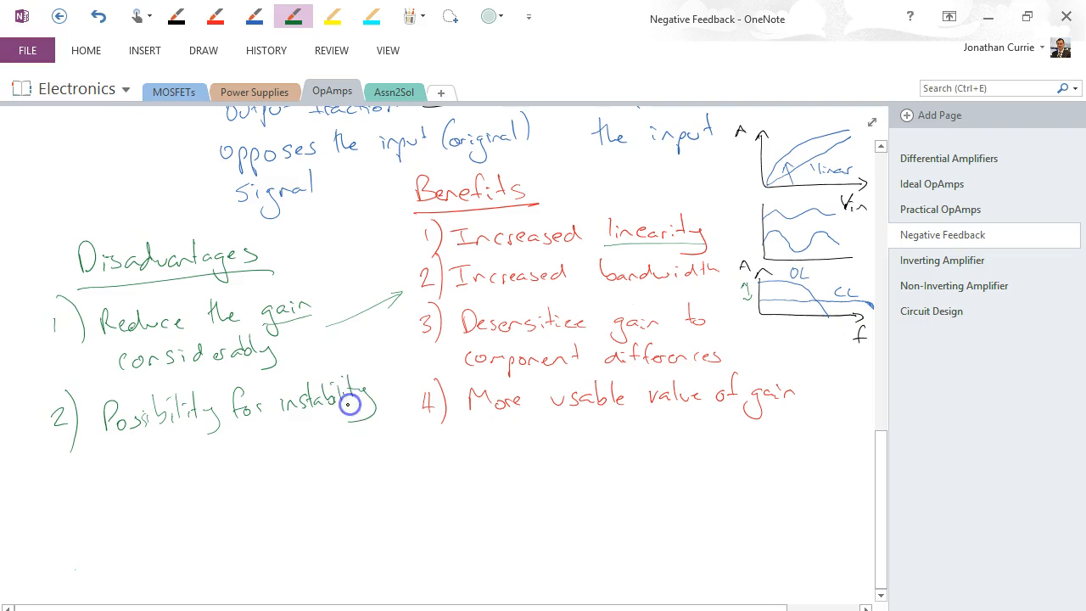
drag(880, 462, 880, 390)
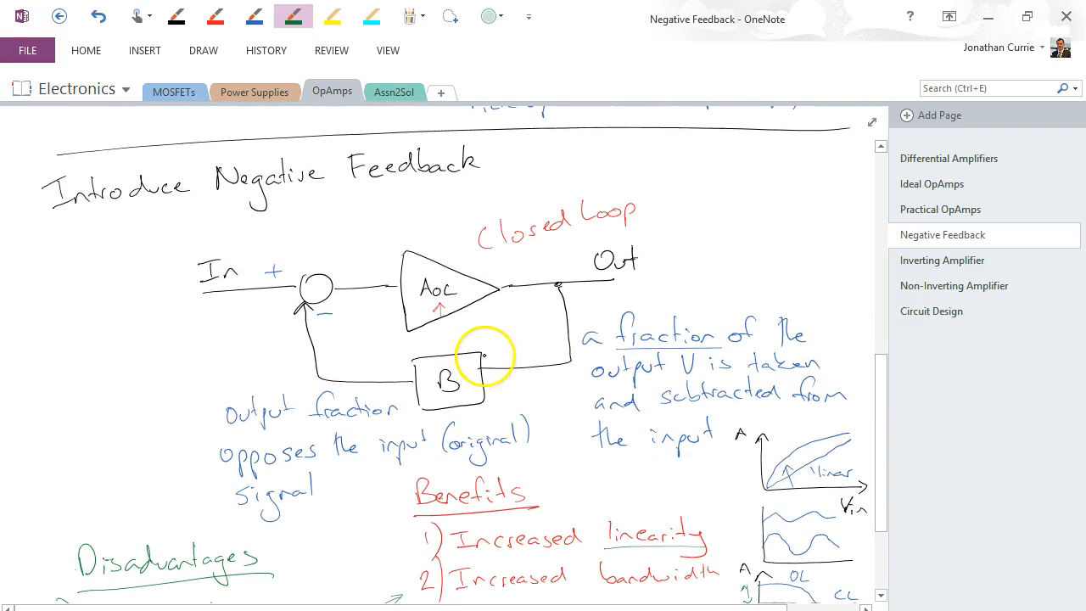
Tick the B block, label the diagram input 'DC' in green, and scroll back to the lists.
drag(475, 359, 487, 341)
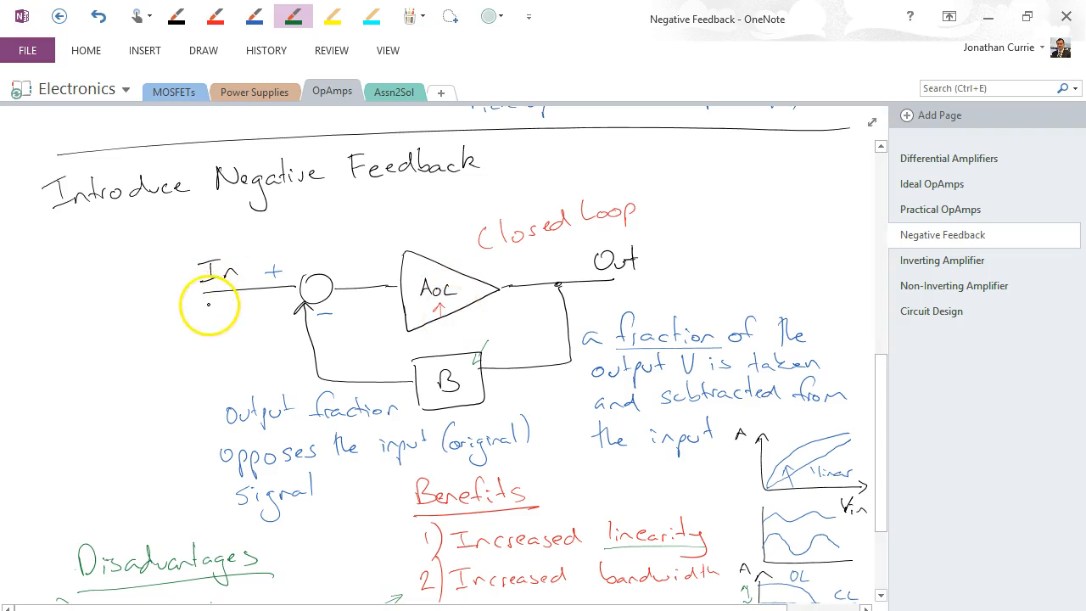
drag(204, 297, 222, 312)
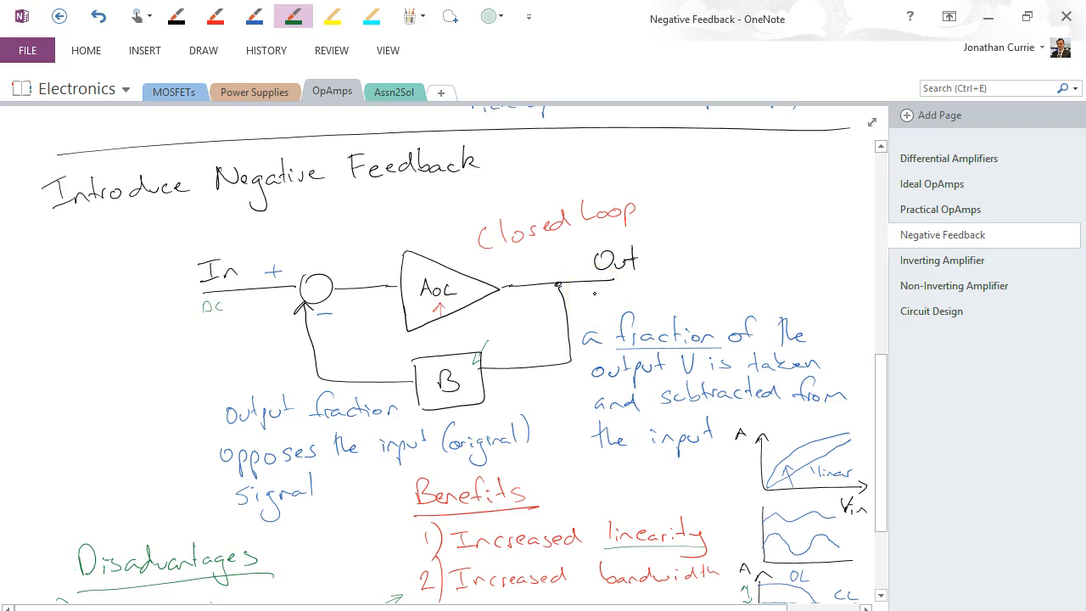
scroll(594, 339, down, 3)
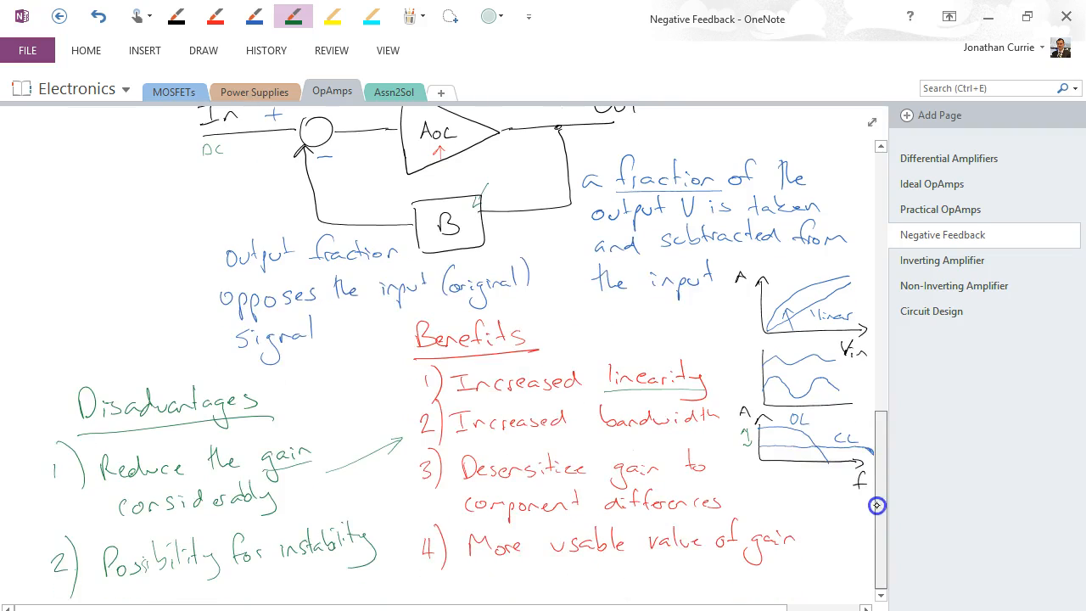
click(881, 591)
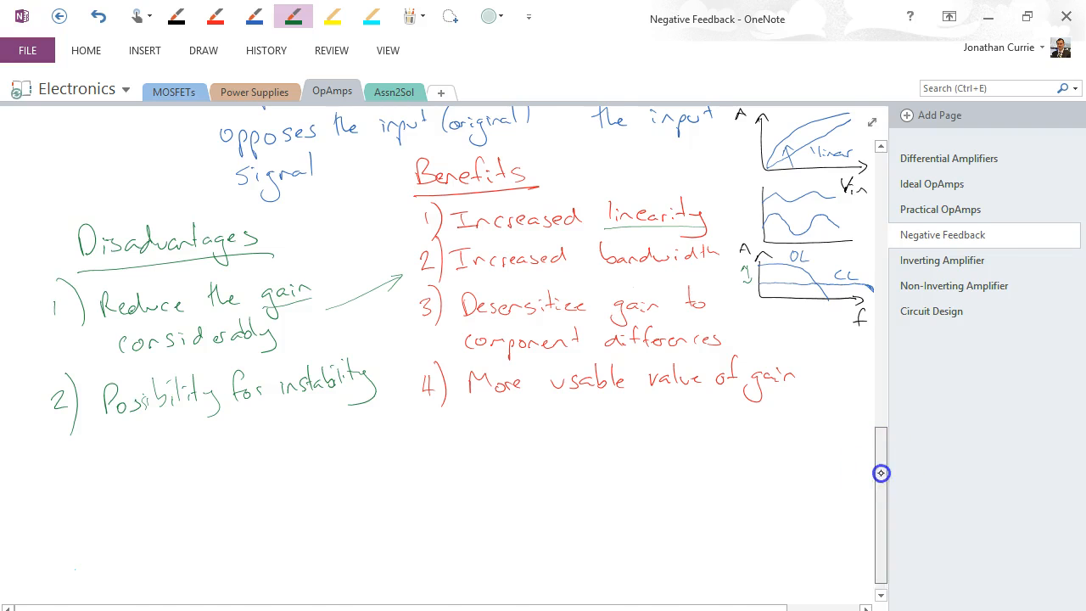
mouse_move(880, 471)
mouse_down()
mouse_move(876, 208)
mouse_move(881, 272)
mouse_up()
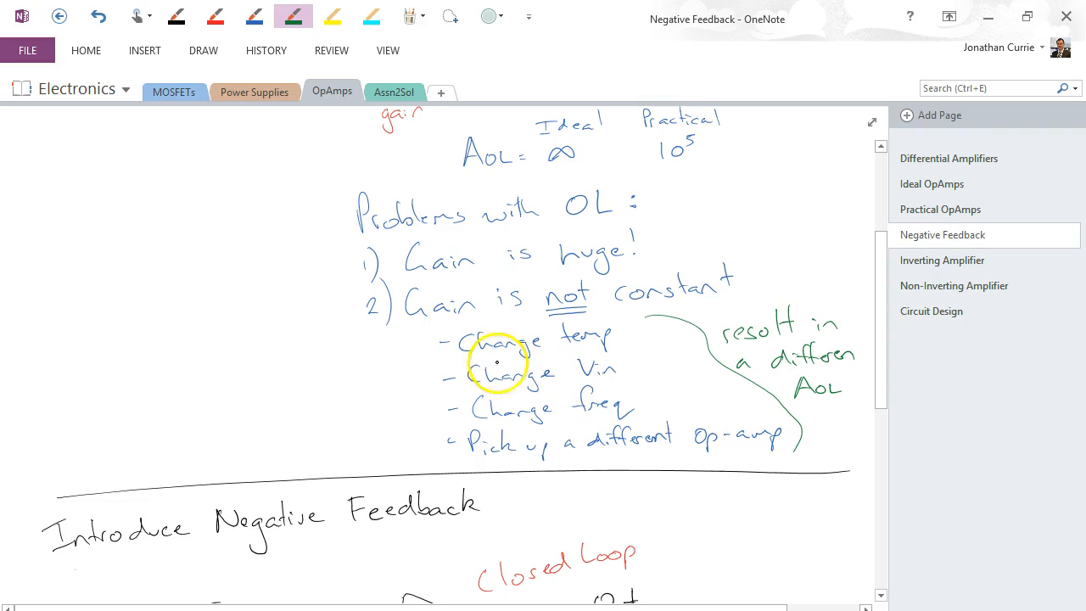
Underline temp, Vin and freq in red, note 'nonlinear', and arrow reduced gain to benefit 4.
click(212, 17)
drag(564, 346, 606, 344)
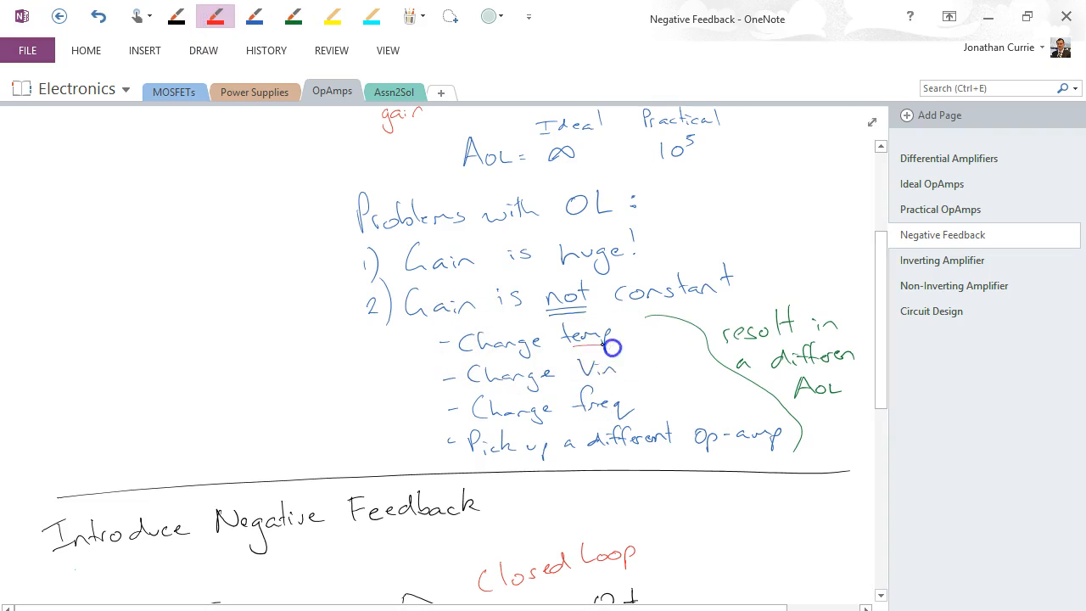
drag(577, 382, 619, 380)
drag(581, 420, 627, 418)
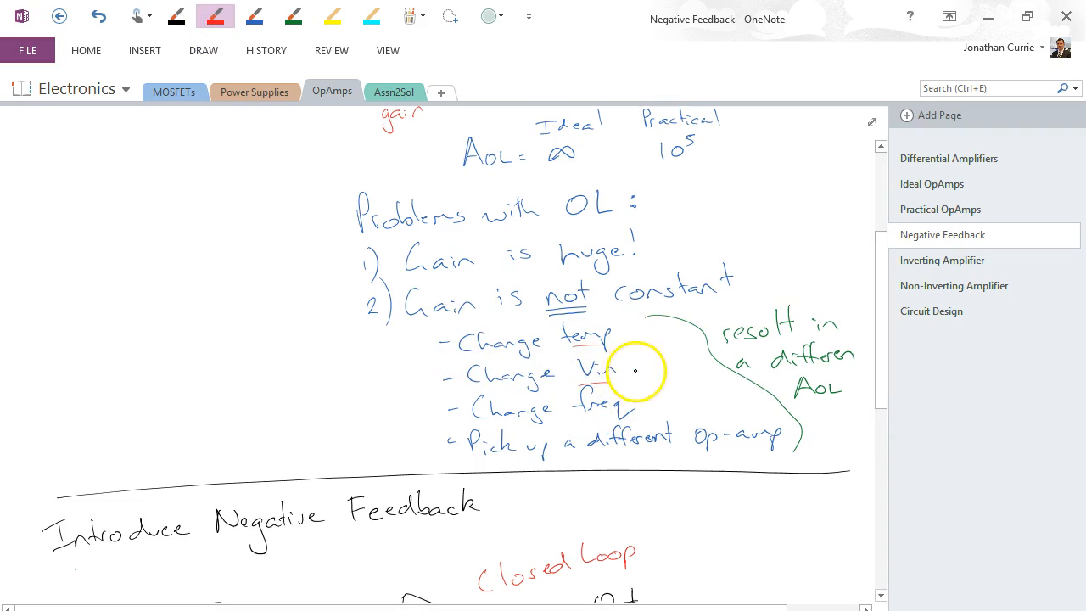
drag(645, 368, 704, 366)
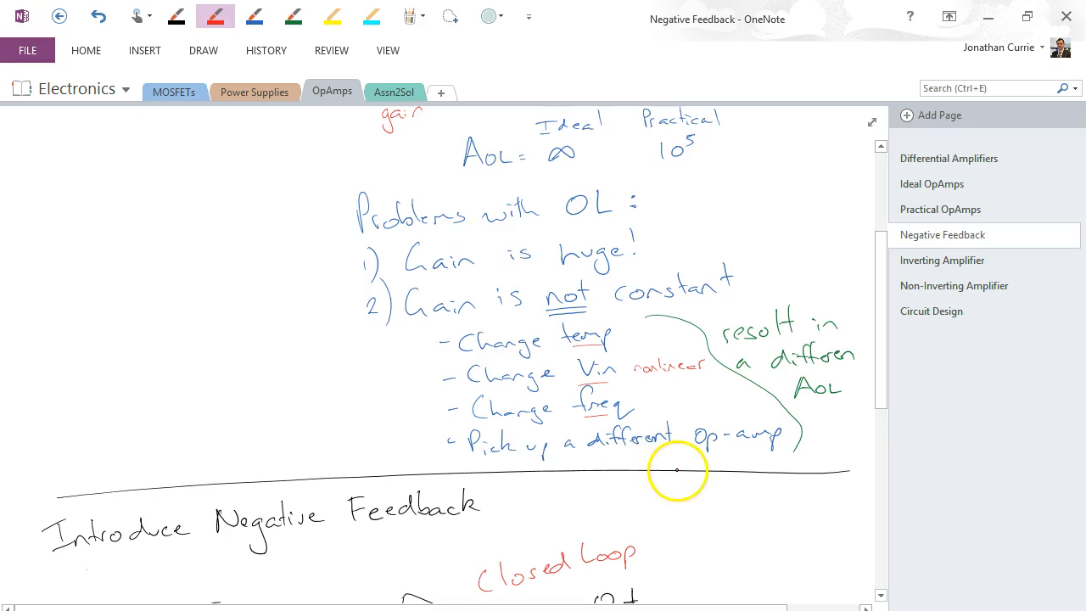
drag(882, 399, 882, 331)
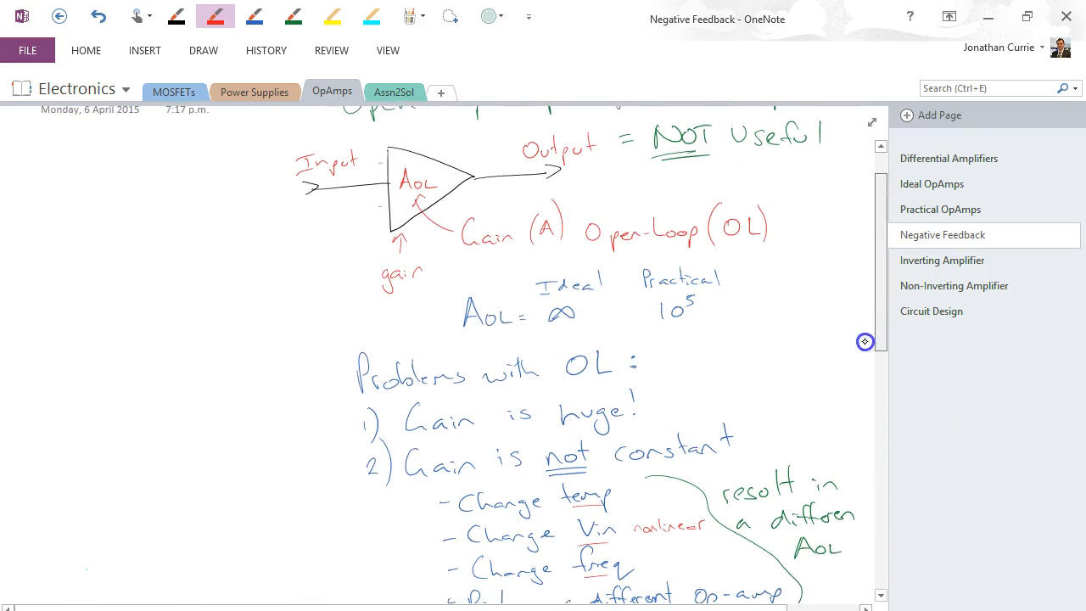
drag(509, 340, 488, 347)
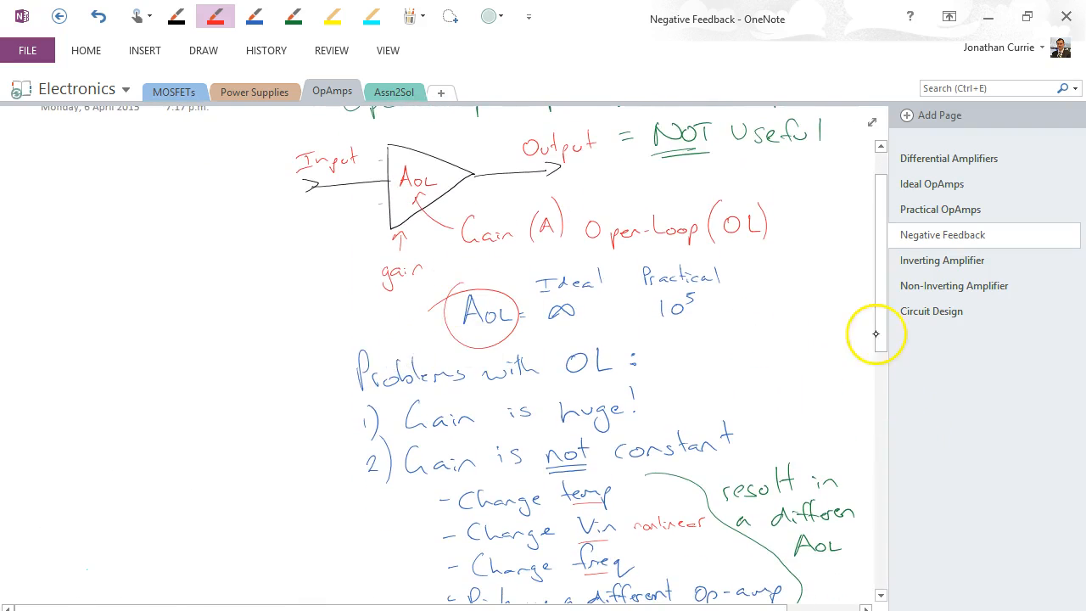
mouse_move(881, 331)
mouse_down()
mouse_move(879, 526)
mouse_move(881, 439)
mouse_up()
drag(205, 158, 352, 146)
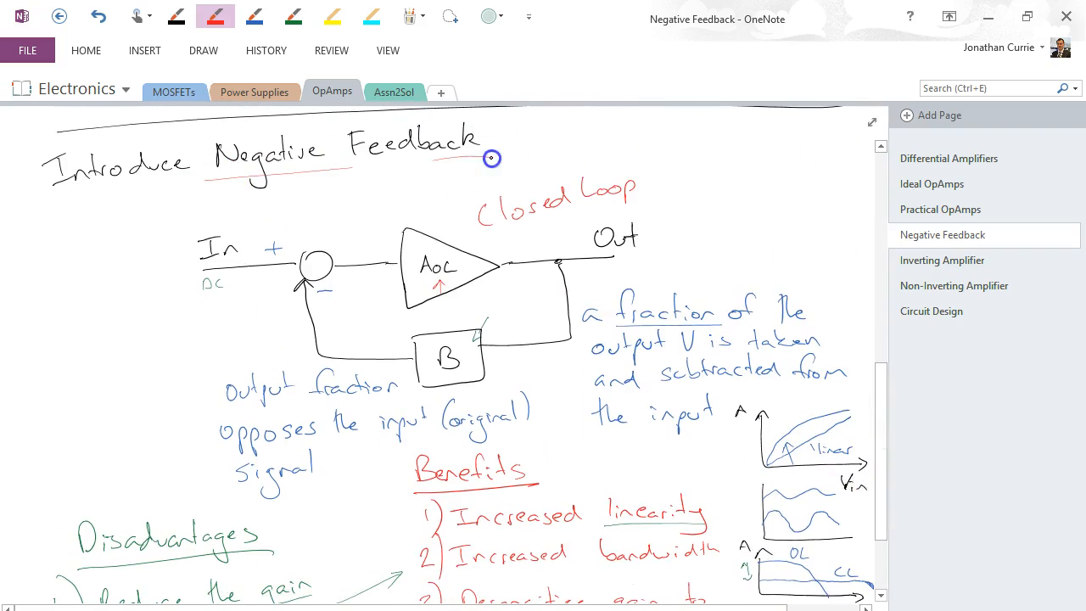
drag(434, 134, 490, 134)
drag(882, 450, 881, 501)
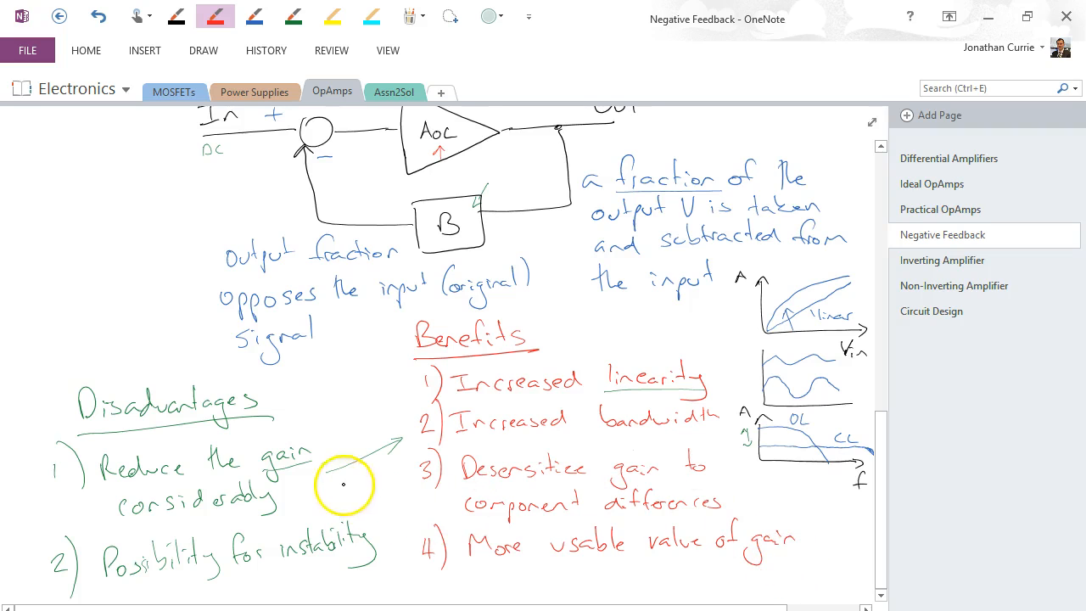
drag(336, 479, 403, 530)
drag(327, 479, 331, 468)
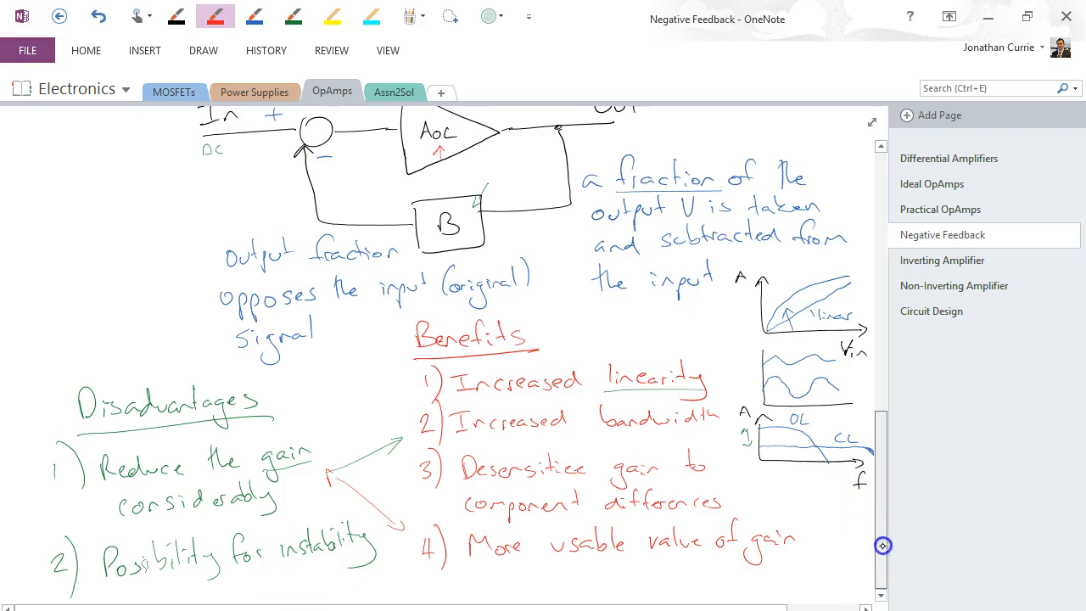
Write the black heading 'Analysis of a CL (Negative Feedback Amp.)' in blank space below the lists.
click(881, 594)
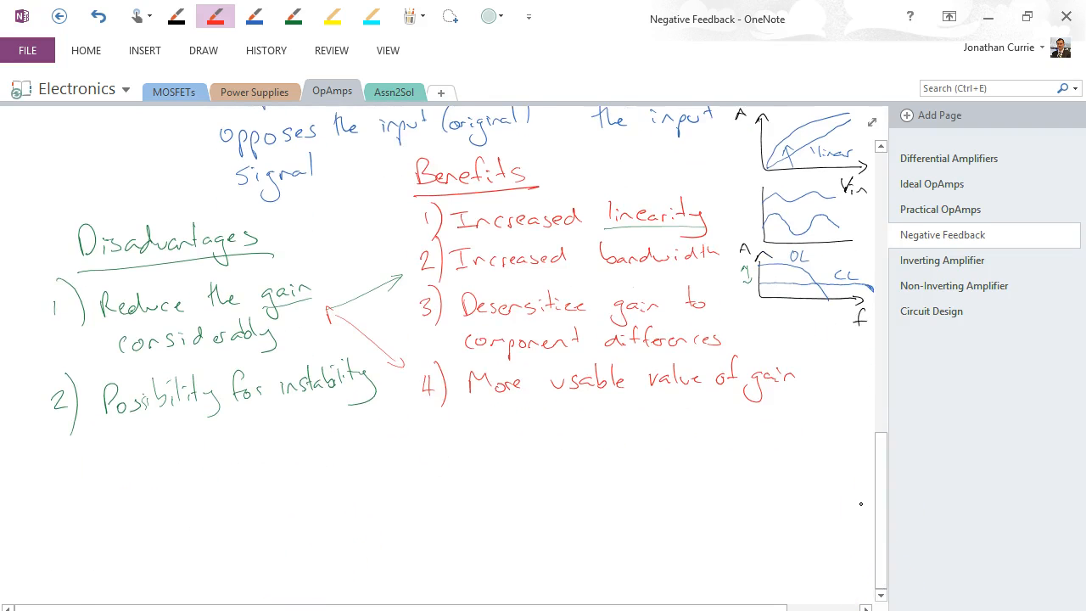
click(177, 17)
drag(25, 463, 832, 437)
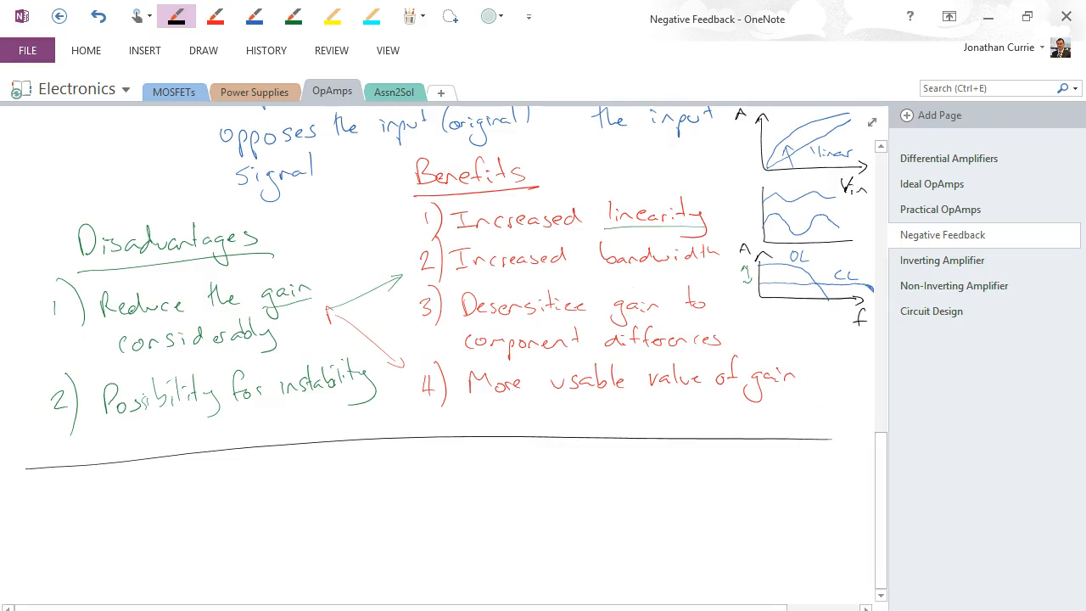
click(881, 594)
mouse_move(53, 357)
mouse_down()
mouse_move(135, 365)
mouse_move(221, 318)
mouse_move(262, 331)
mouse_up()
drag(307, 303, 312, 329)
drag(318, 301, 320, 326)
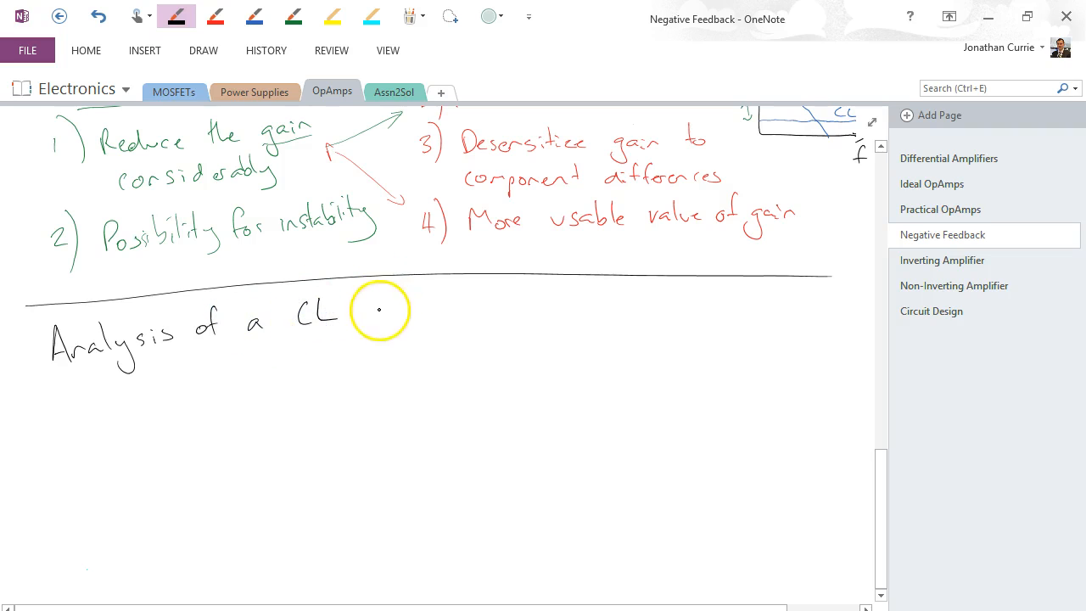
mouse_move(373, 293)
mouse_down()
mouse_move(367, 335)
mouse_move(390, 302)
mouse_move(404, 307)
mouse_up()
drag(407, 309, 645, 310)
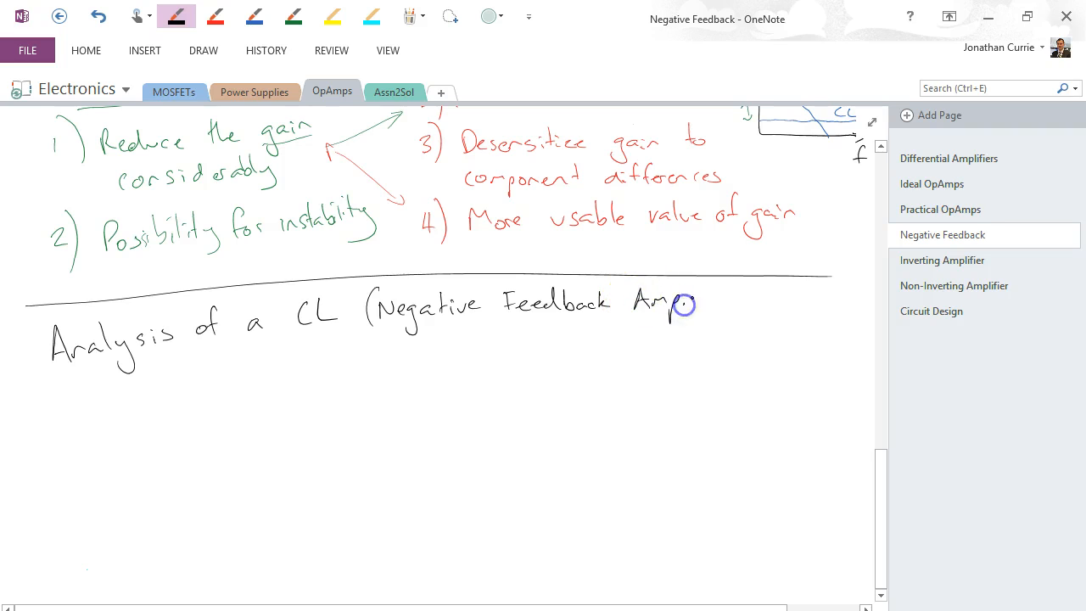
drag(696, 273, 697, 316)
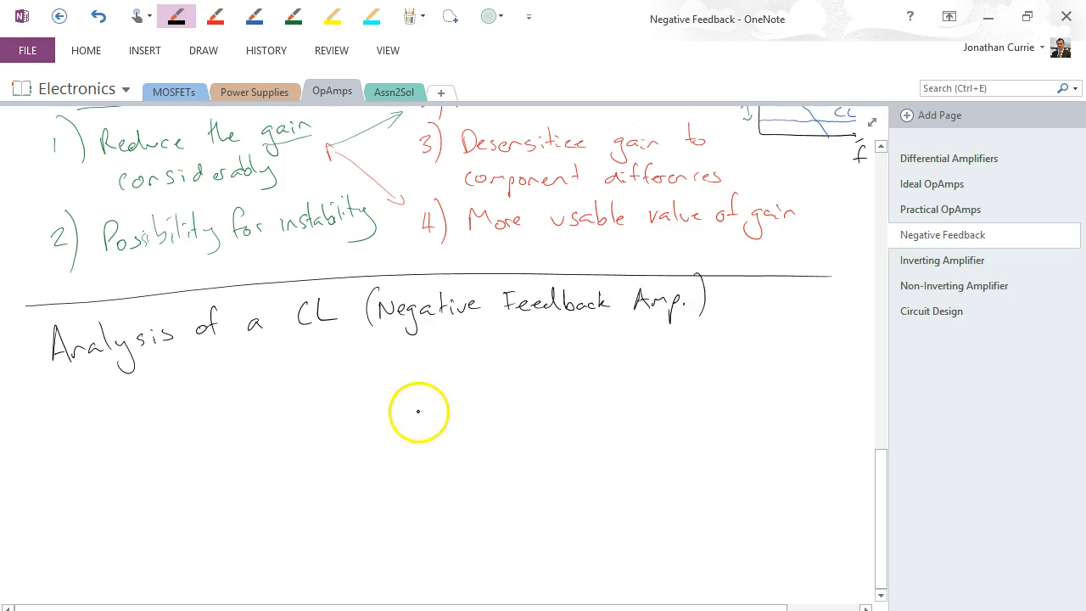
Draw the AOL amplifier triangle and a β feedback box connected in a loop beneath it.
mouse_move(413, 377)
mouse_down()
mouse_move(412, 429)
mouse_move(474, 397)
mouse_move(413, 429)
mouse_move(439, 402)
mouse_up()
mouse_move(419, 496)
mouse_down()
mouse_move(465, 458)
mouse_move(419, 496)
mouse_move(448, 486)
mouse_up()
mouse_move(473, 395)
mouse_down()
mouse_move(507, 395)
mouse_move(510, 474)
mouse_up()
mouse_move(509, 473)
mouse_down()
mouse_move(466, 475)
mouse_move(373, 424)
mouse_move(358, 393)
mouse_up()
Add the summing junction with + and − signs, β = 0.1, and In/Out arrows to the diagram.
click(443, 493)
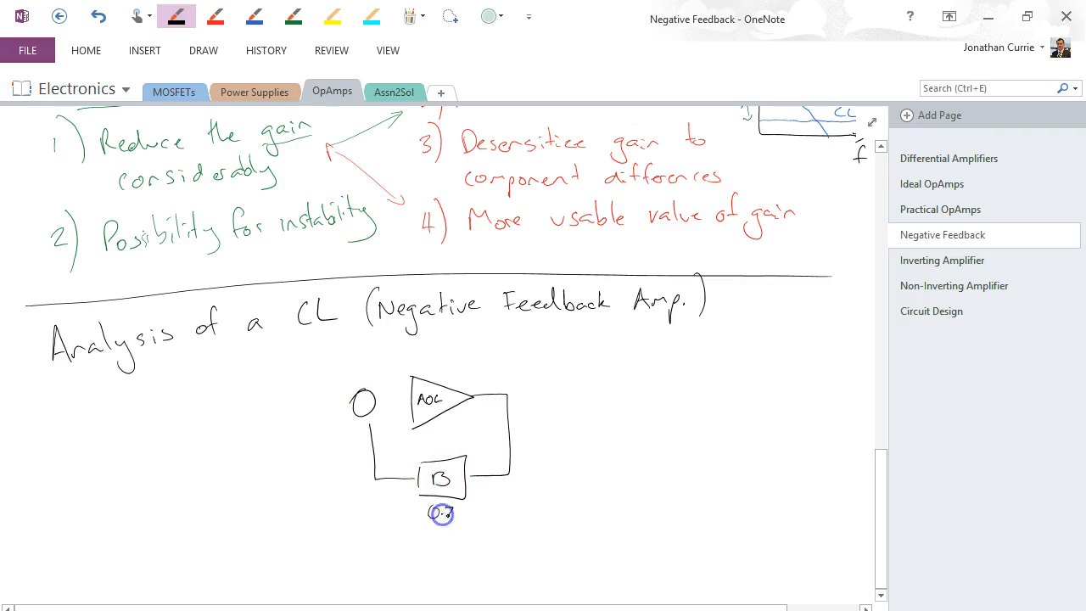
drag(441, 505, 450, 520)
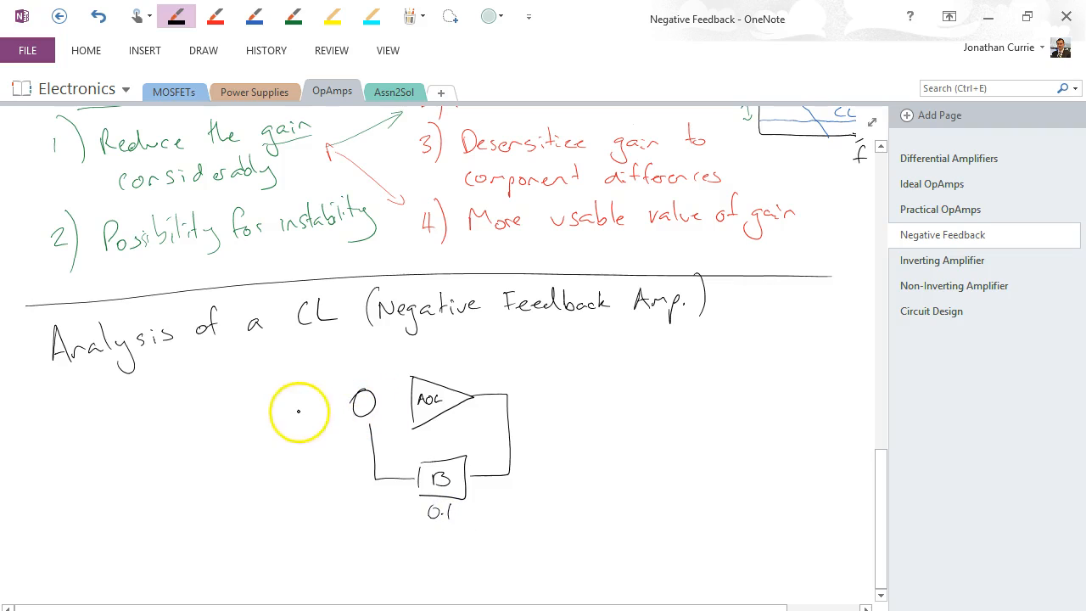
drag(293, 411, 350, 407)
mouse_move(339, 401)
mouse_down()
mouse_move(350, 414)
mouse_move(411, 399)
mouse_up()
drag(333, 394, 344, 394)
drag(339, 388, 391, 422)
drag(280, 399, 312, 410)
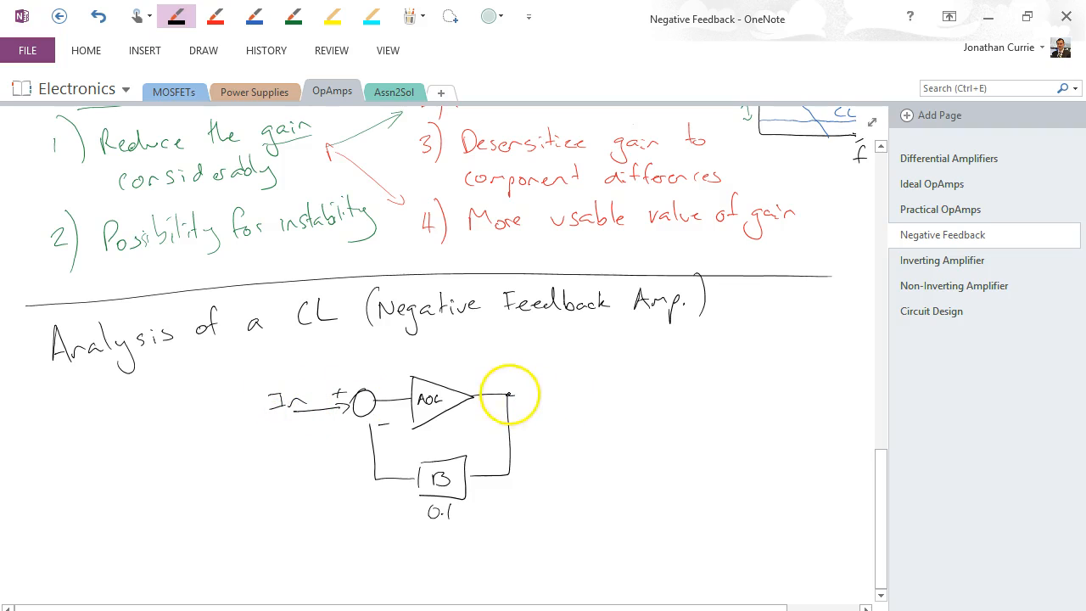
mouse_move(510, 395)
mouse_down()
mouse_move(551, 392)
mouse_move(550, 403)
mouse_up()
drag(555, 378, 577, 386)
drag(583, 365, 586, 388)
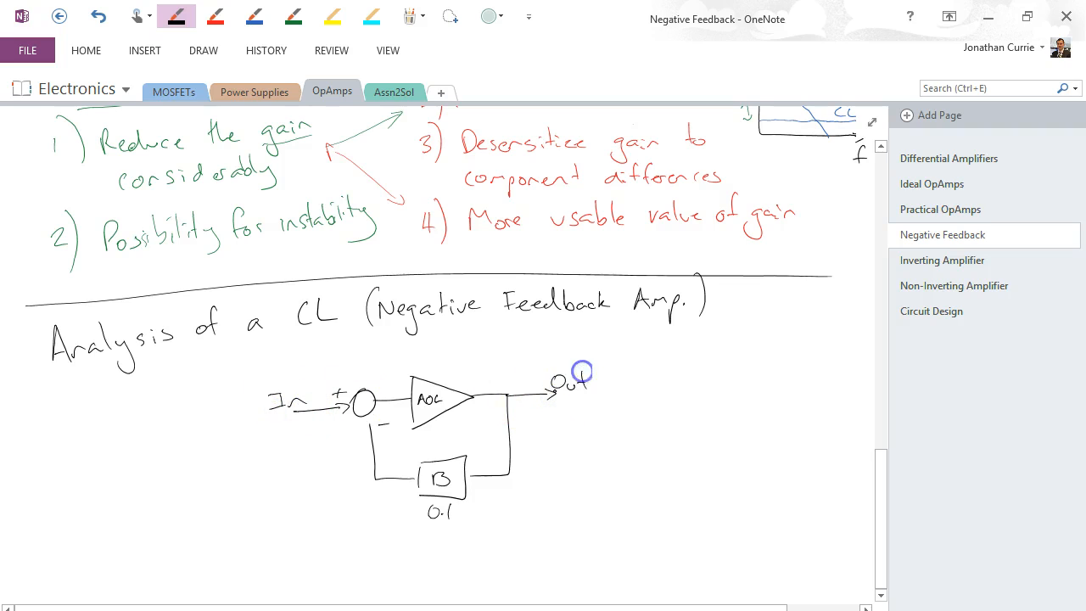
Prefix the labels as Vin and Vout in red and begin writing 'Vout =' beside the diagram.
click(214, 17)
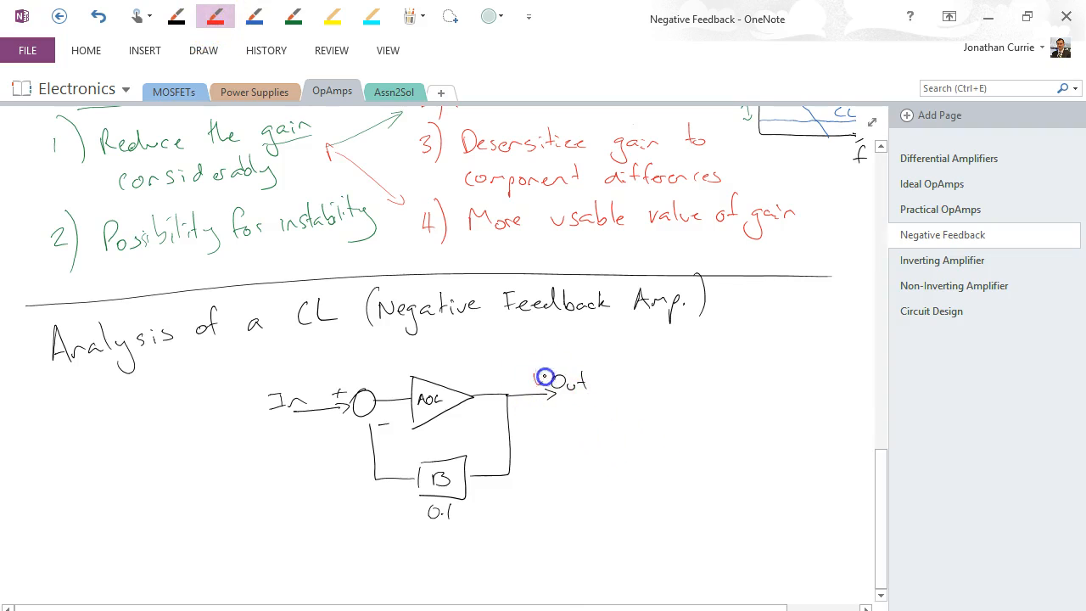
drag(535, 374, 548, 373)
drag(250, 392, 263, 389)
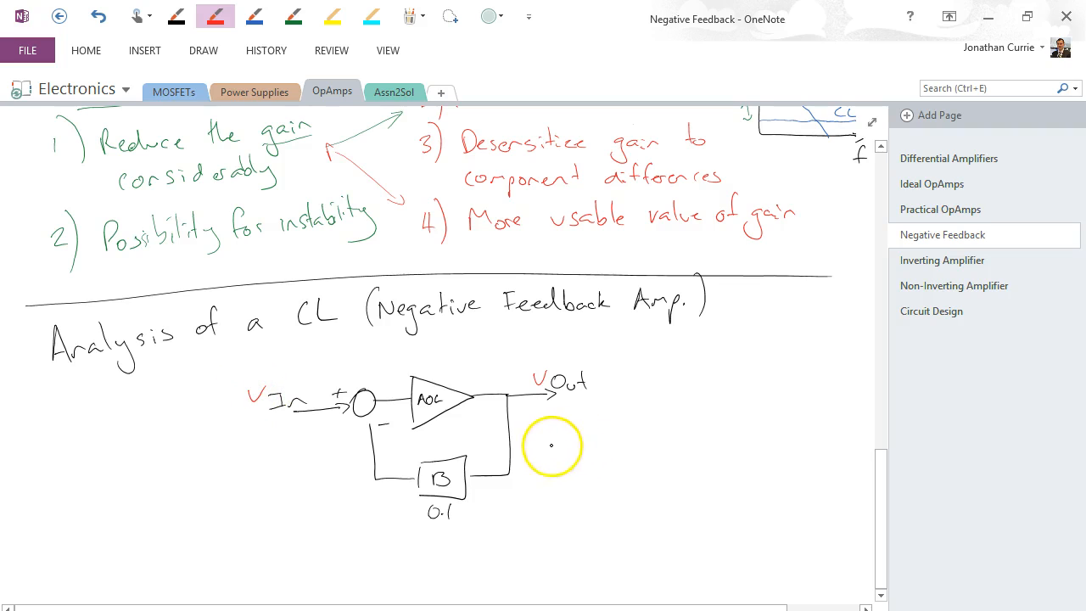
mouse_move(544, 439)
mouse_down()
mouse_move(556, 463)
mouse_move(618, 452)
mouse_move(666, 466)
mouse_up()
Complete Vout = AOL(Vin − βVout) in red and mark the output node that feeds back.
drag(672, 454, 683, 468)
mouse_move(697, 428)
mouse_down()
mouse_move(694, 471)
mouse_move(725, 471)
mouse_up()
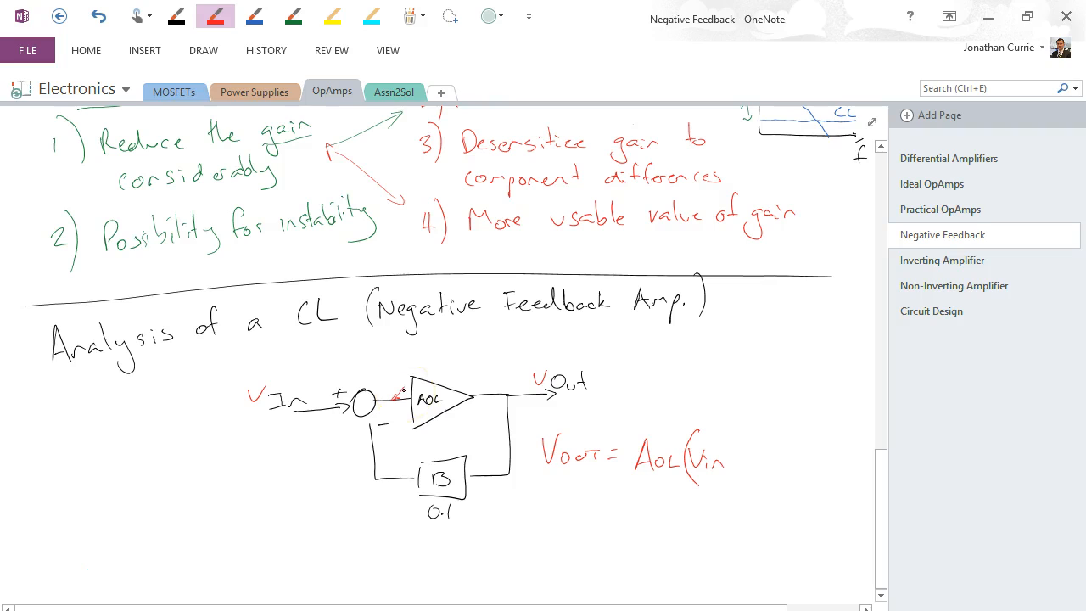
drag(739, 459, 767, 471)
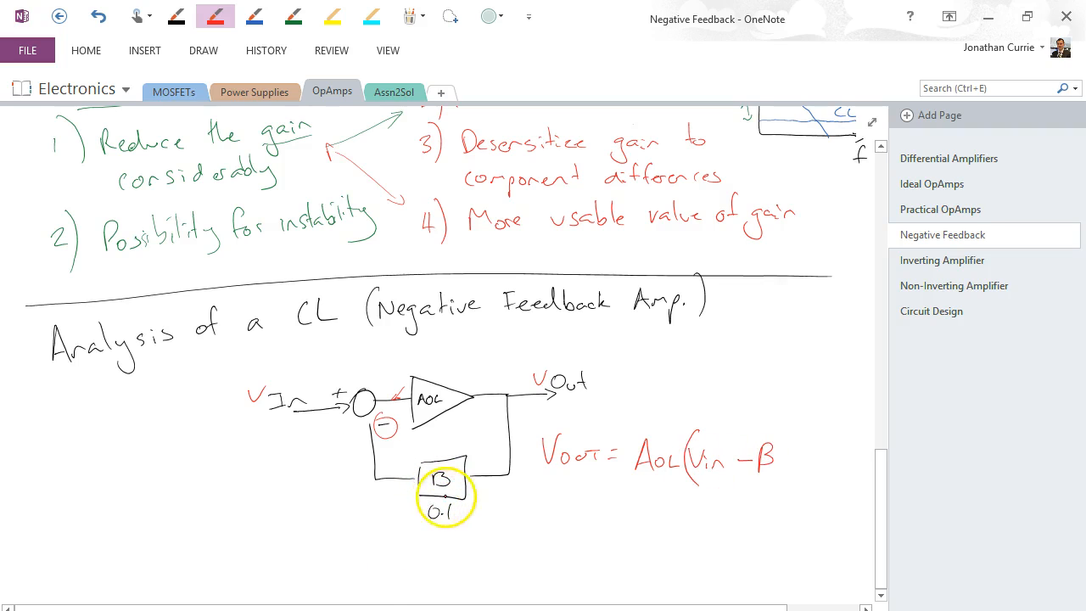
drag(785, 446, 812, 461)
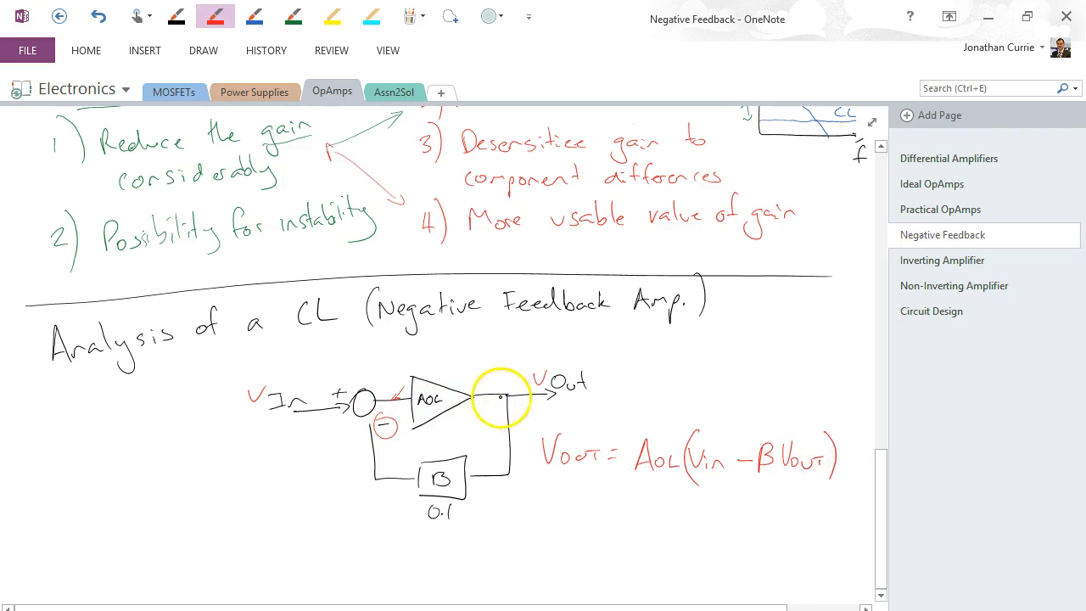
drag(503, 398, 503, 397)
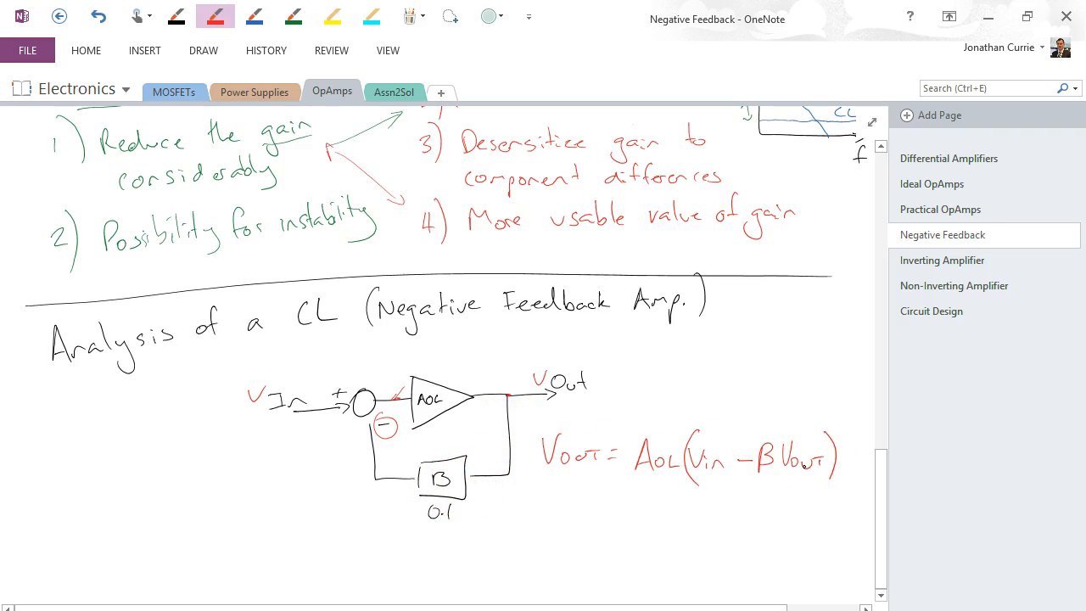
Write the rearranged line Vout(1 + βAOL) = Vin AOL below.
drag(533, 500, 540, 518)
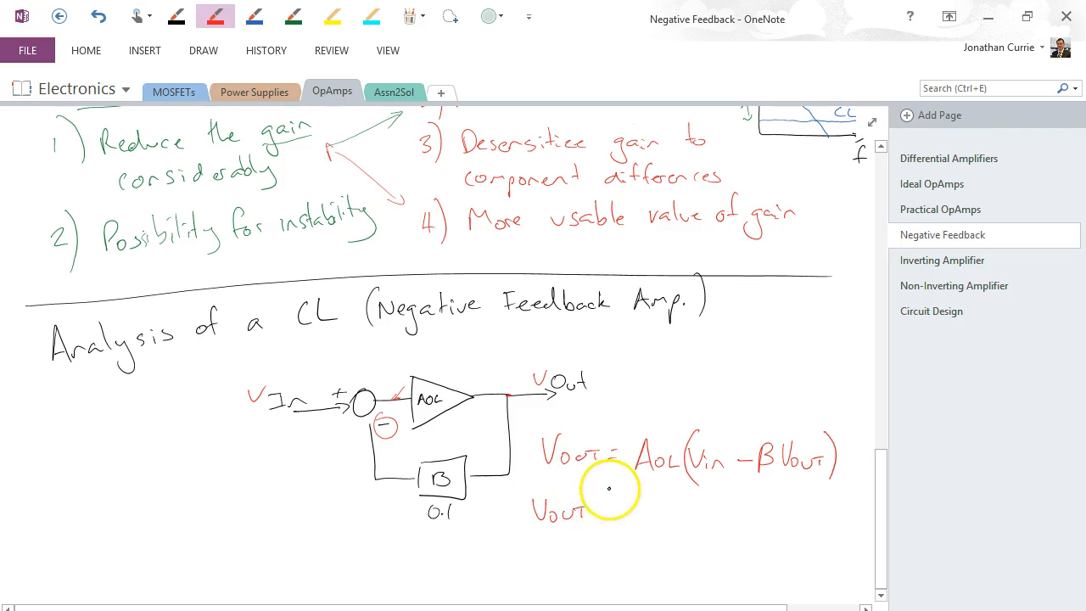
drag(610, 490, 605, 543)
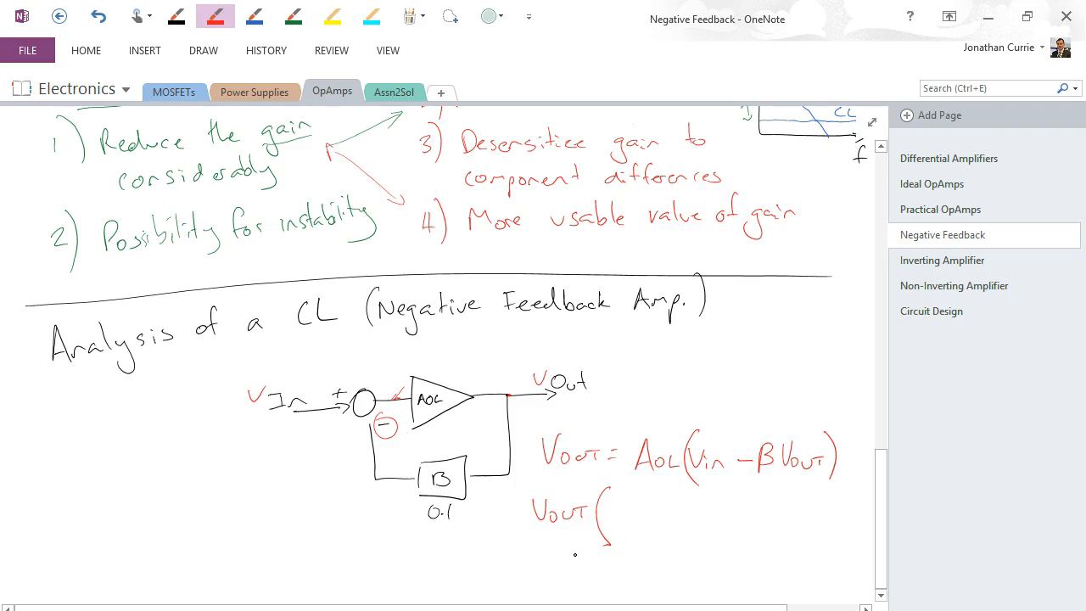
drag(610, 502, 613, 521)
mouse_move(722, 506)
mouse_down()
mouse_move(735, 534)
mouse_move(830, 520)
mouse_up()
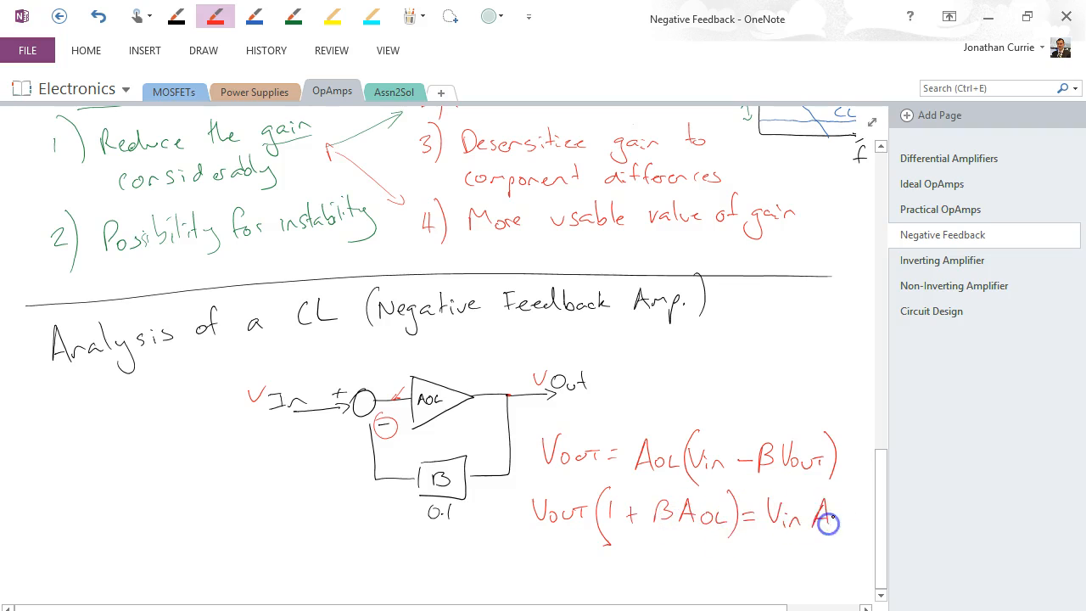
Write the result ACL = Vout/Vin = AOL / (1 + βAOL) in red.
click(881, 594)
mouse_move(533, 441)
mouse_down()
mouse_move(544, 422)
mouse_move(592, 439)
mouse_up()
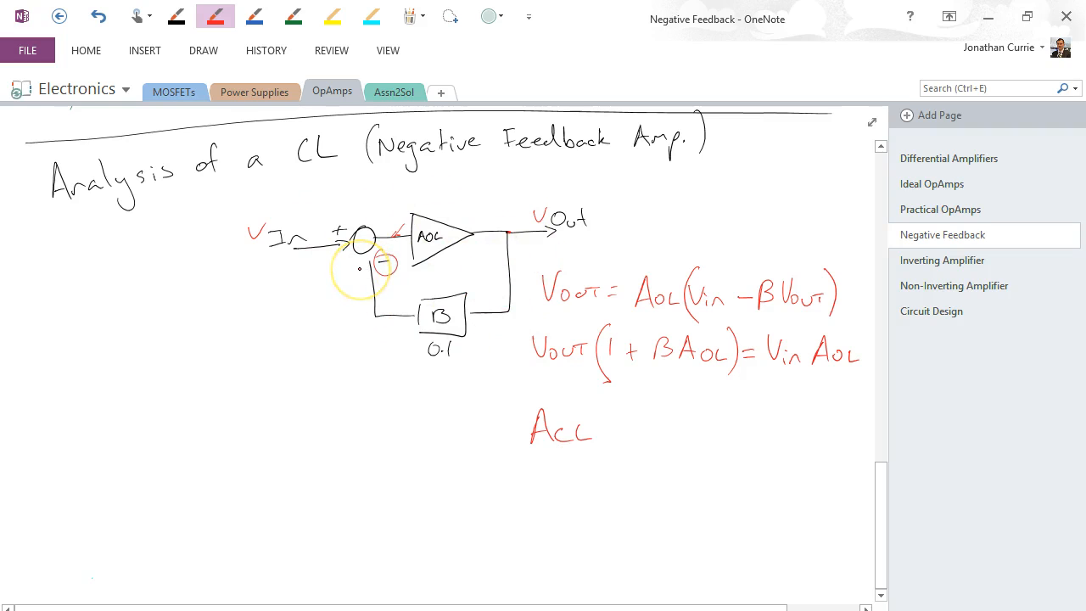
drag(599, 429, 612, 429)
drag(601, 435, 641, 401)
drag(645, 407, 672, 416)
drag(677, 404, 688, 416)
mouse_move(623, 434)
mouse_down()
mouse_move(690, 429)
mouse_move(679, 450)
mouse_move(711, 425)
mouse_up()
mouse_move(699, 431)
mouse_down()
mouse_move(721, 445)
mouse_move(773, 416)
mouse_move(854, 423)
mouse_up()
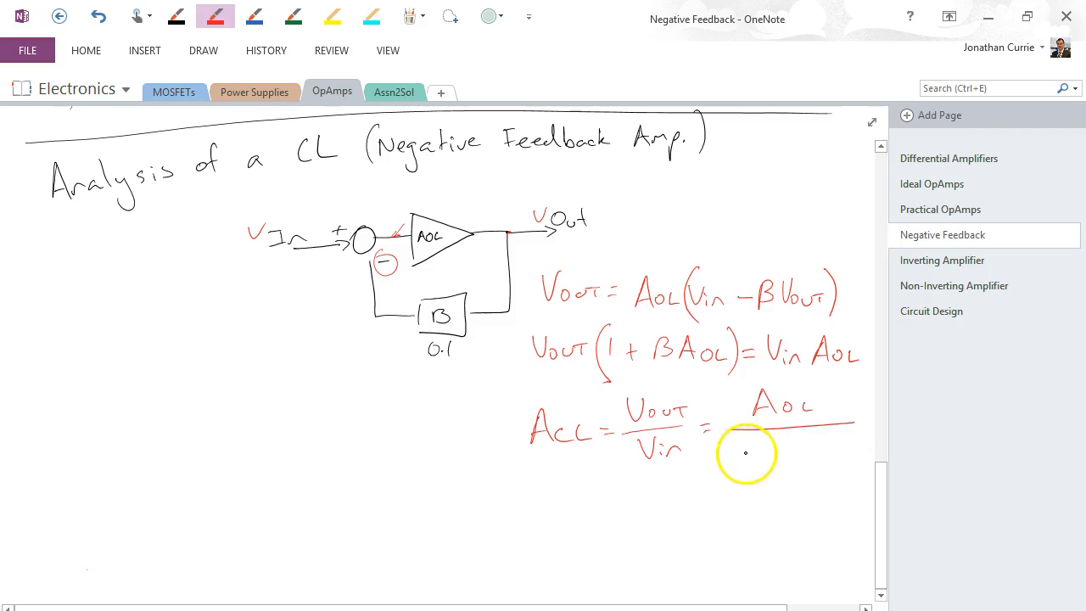
drag(732, 435, 733, 459)
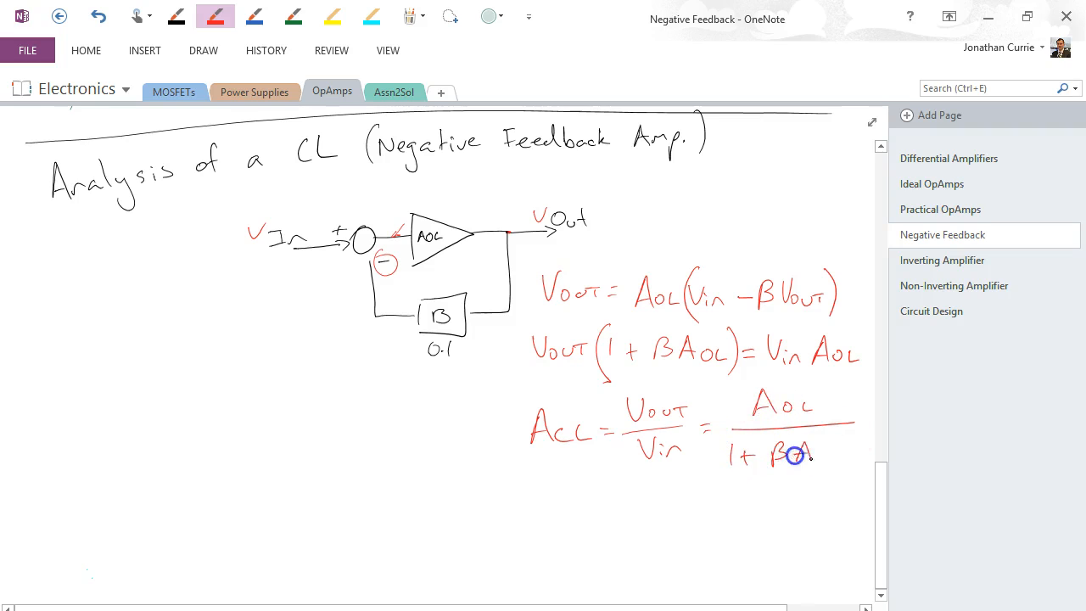
drag(806, 449, 831, 459)
Write in green ink 'if AOL >> 1, ACL = 1/β' below the derivation with an arrow to βAOL.
click(293, 16)
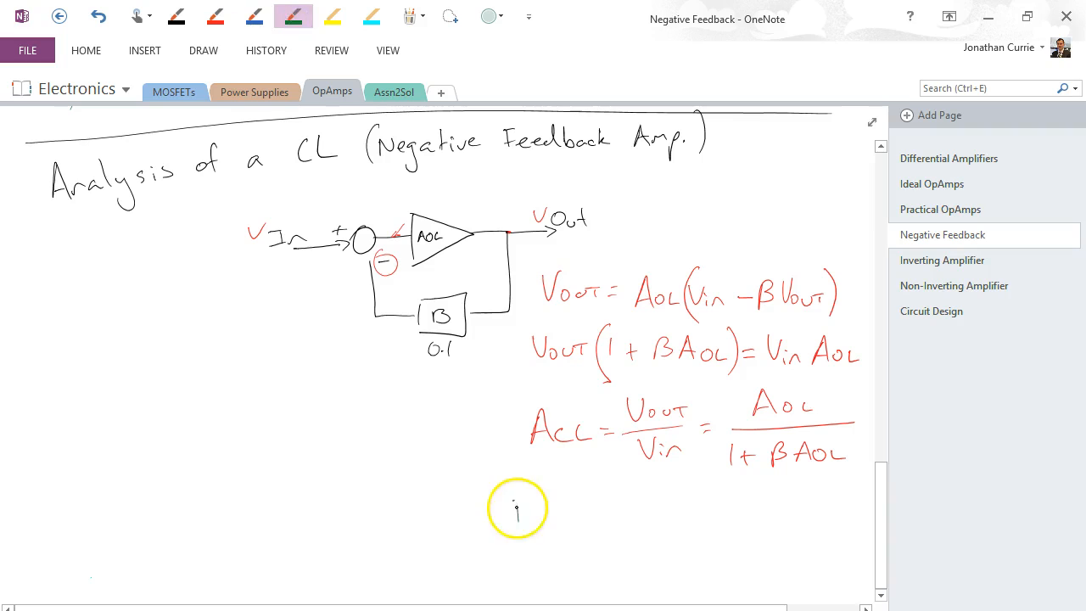
mouse_move(517, 500)
mouse_down()
mouse_move(532, 515)
mouse_move(649, 520)
mouse_move(675, 519)
mouse_move(693, 501)
mouse_up()
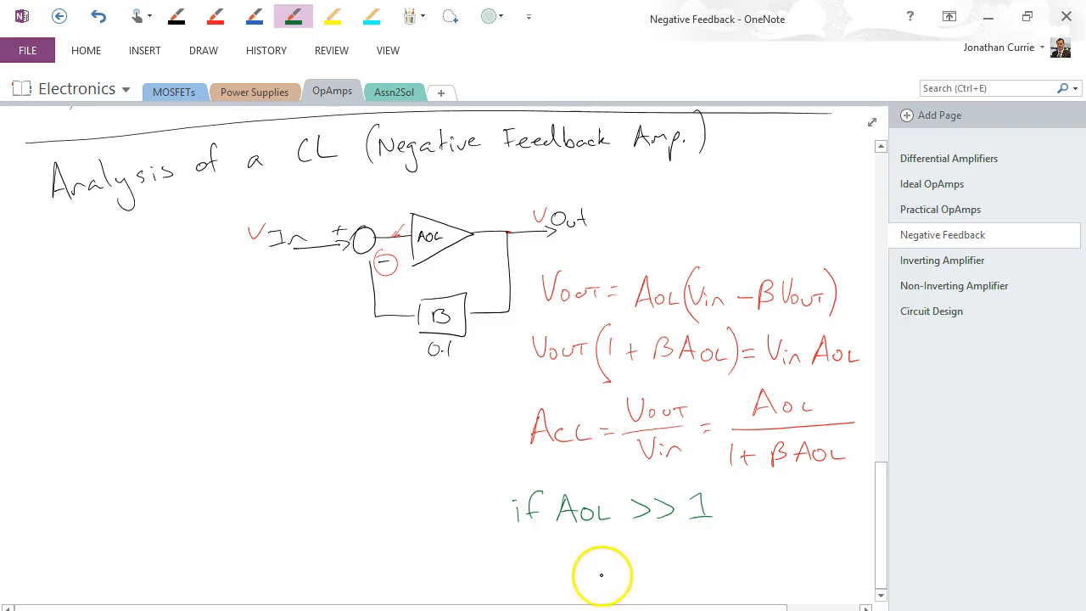
mouse_move(556, 572)
mouse_down()
mouse_move(570, 552)
mouse_move(583, 572)
mouse_move(640, 565)
mouse_up()
drag(679, 531, 679, 543)
drag(660, 551, 713, 550)
mouse_move(670, 587)
mouse_down()
mouse_move(680, 570)
mouse_move(679, 587)
mouse_up()
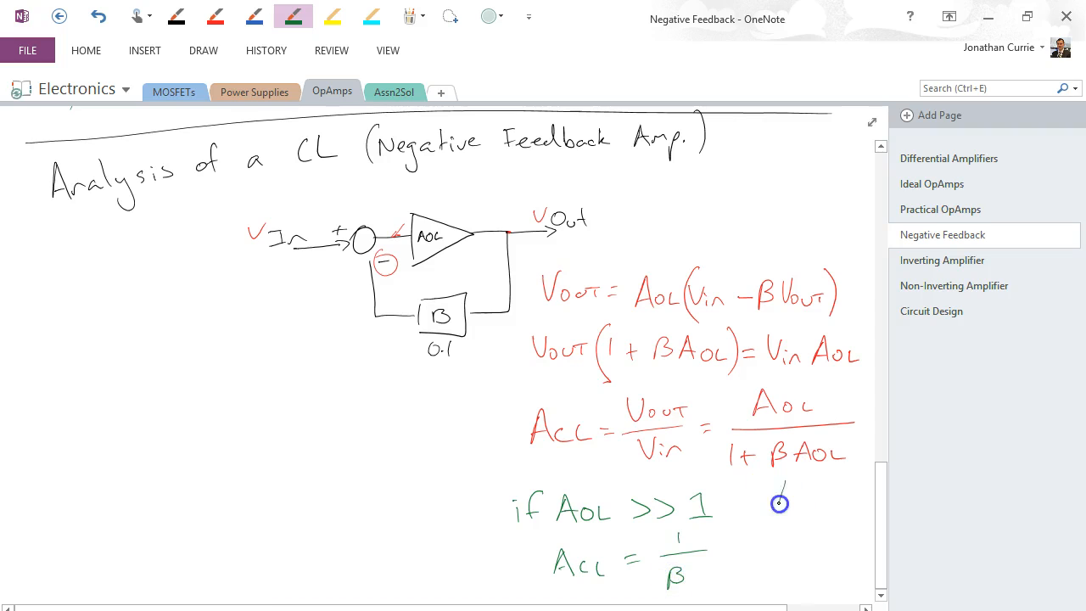
drag(780, 480, 782, 494)
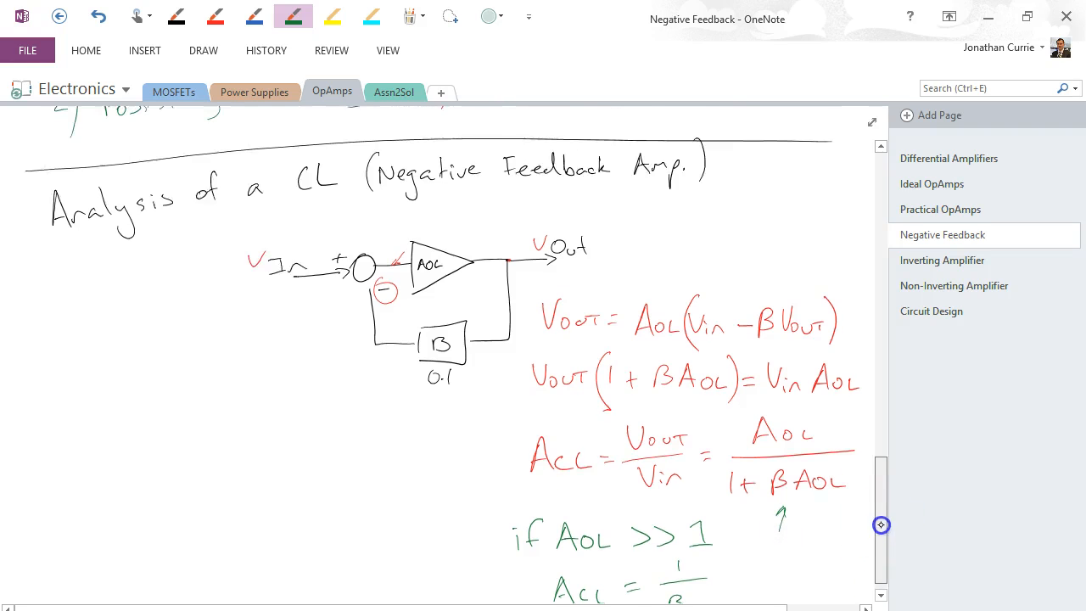